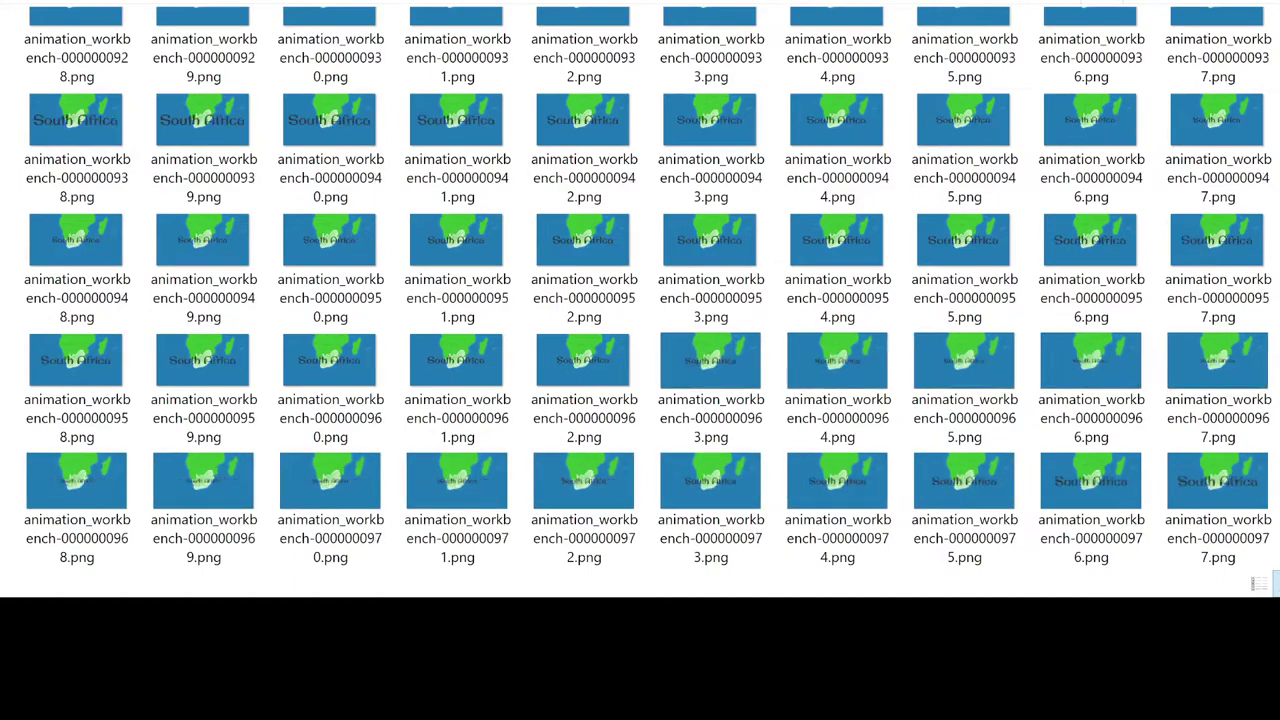
Scroll down through the Animation Workbench plan for the Current Country layer in Sphere mode
{"action": "scroll", "coordinate": [640, 300], "scroll_direction": "down", "scroll_amount": 7}
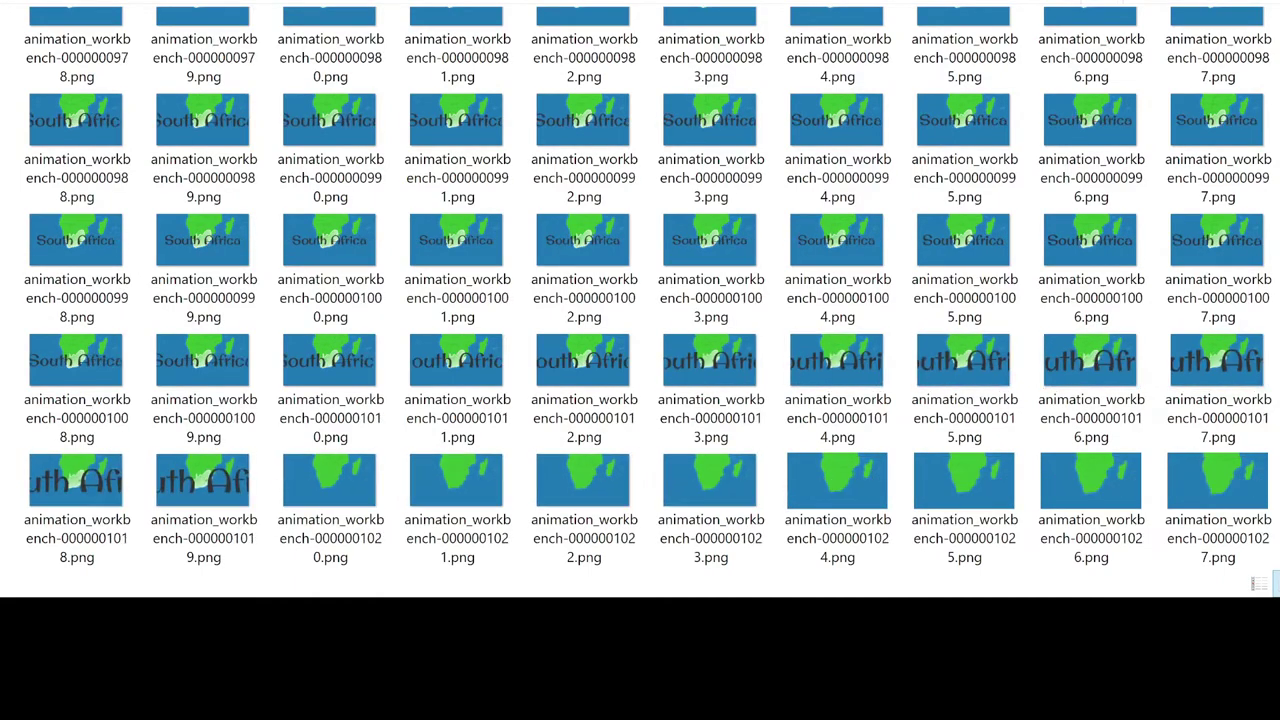
{"action": "scroll", "coordinate": [640, 300], "scroll_direction": "down", "scroll_amount": 5}
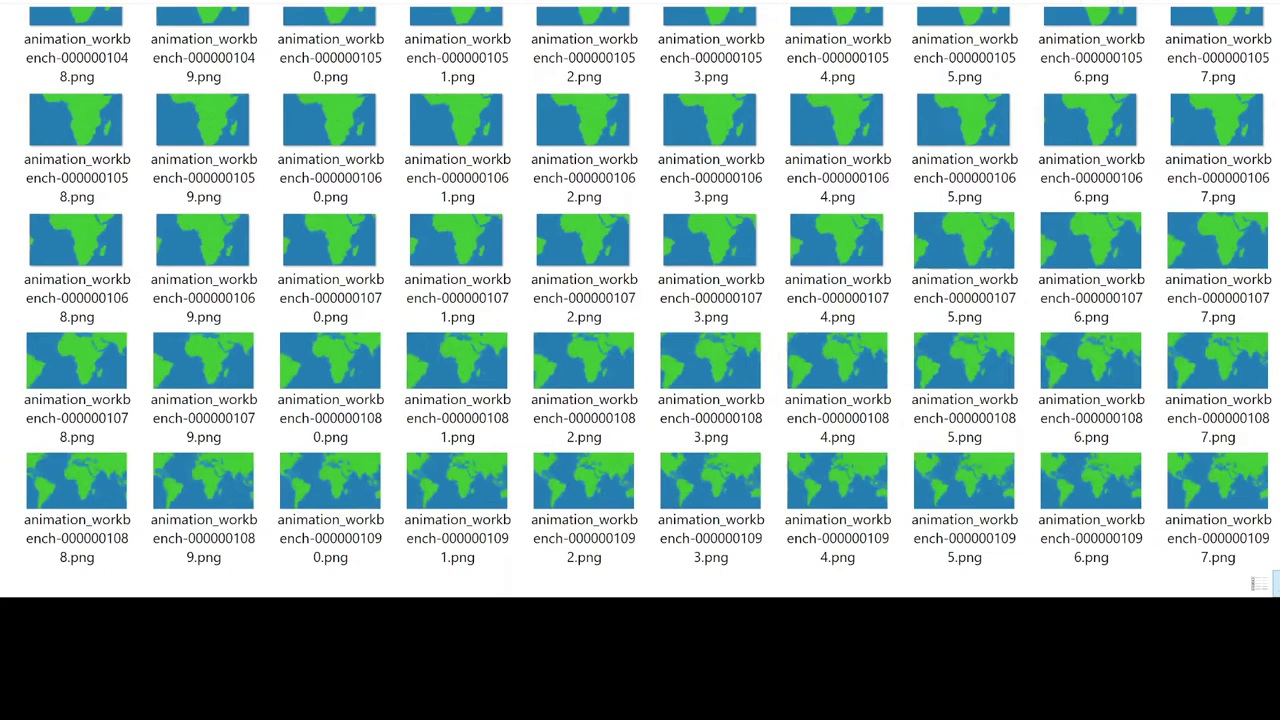
{"action": "scroll", "coordinate": [640, 300], "scroll_direction": "down", "scroll_amount": 5}
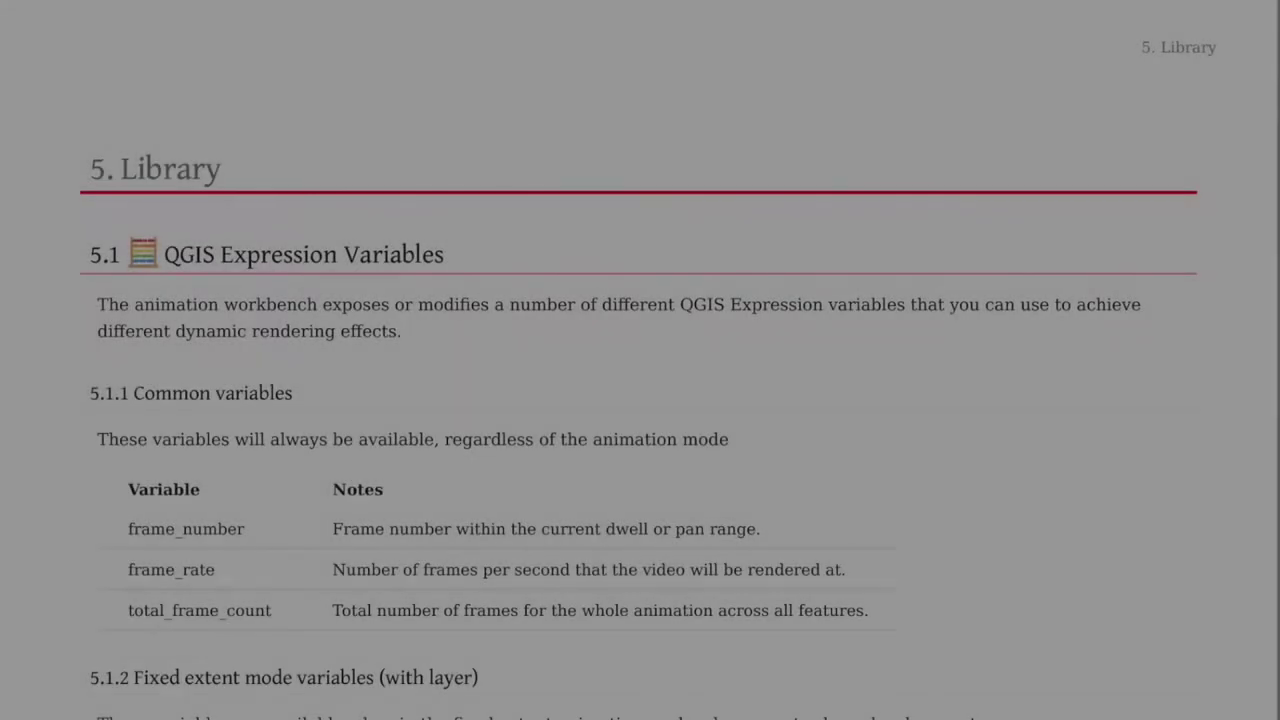
{"action": "scroll", "coordinate": [640, 360], "scroll_direction": "down", "scroll_amount": 2}
{"action": "scroll", "coordinate": [640, 360], "scroll_direction": "down", "scroll_amount": 2}
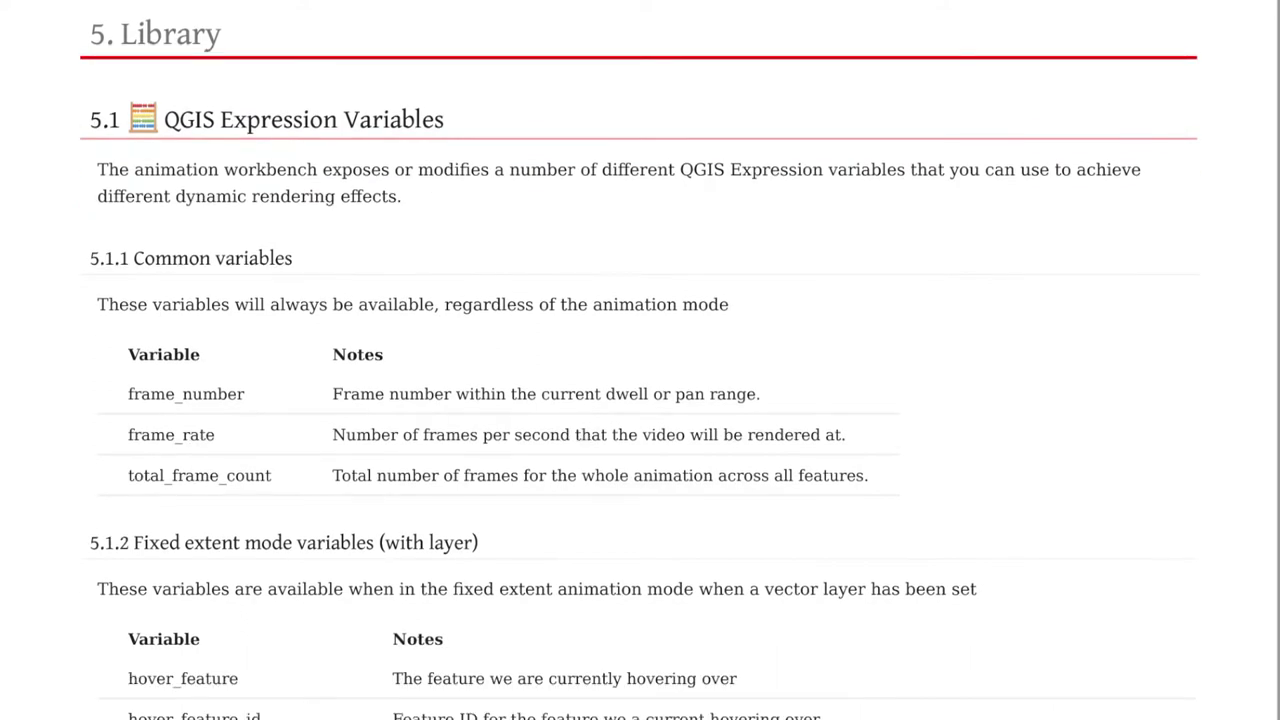
{"action": "scroll", "coordinate": [640, 360], "scroll_direction": "down", "scroll_amount": 2}
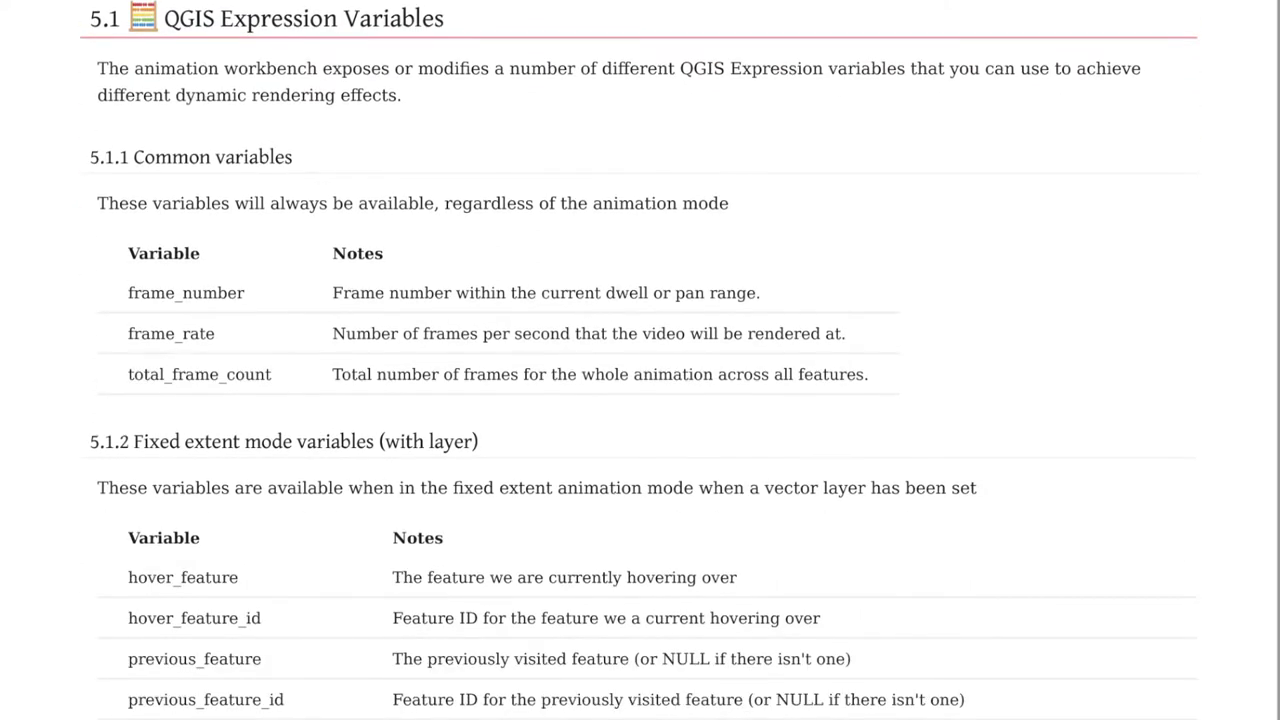
{"action": "scroll", "coordinate": [640, 360], "scroll_direction": "down", "scroll_amount": 3}
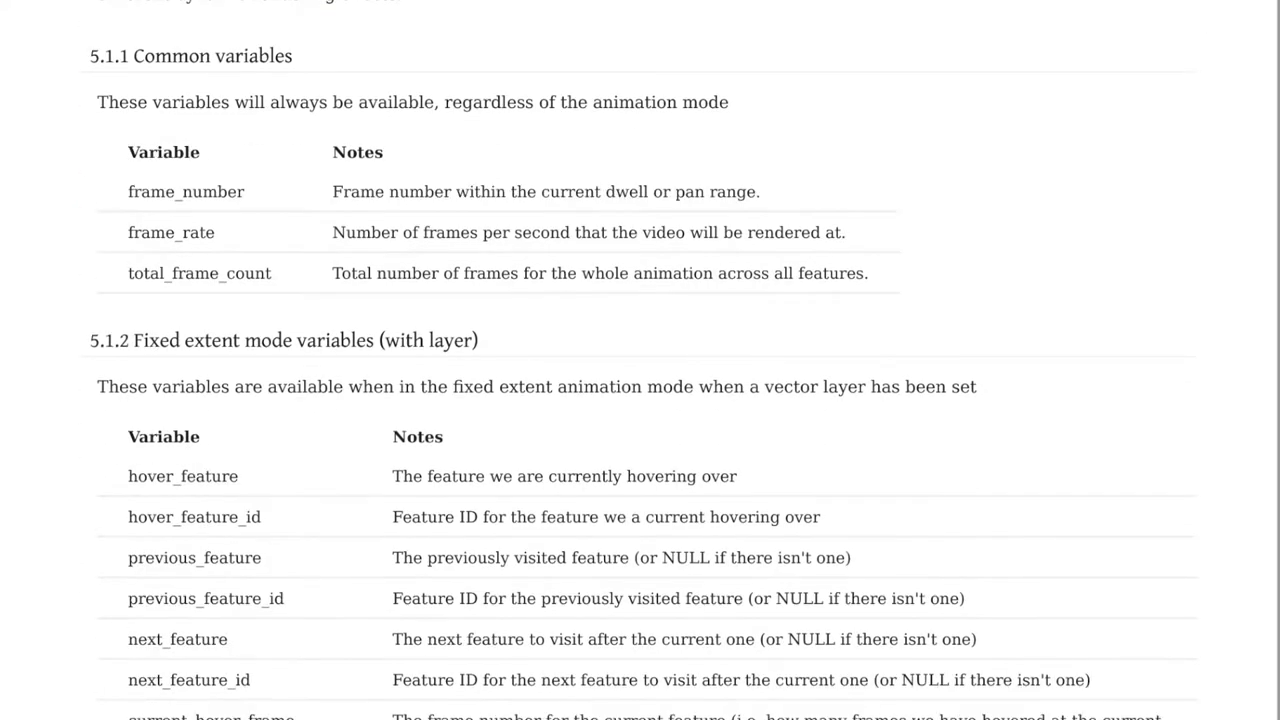
{"action": "scroll", "coordinate": [640, 360], "scroll_direction": "down", "scroll_amount": 2}
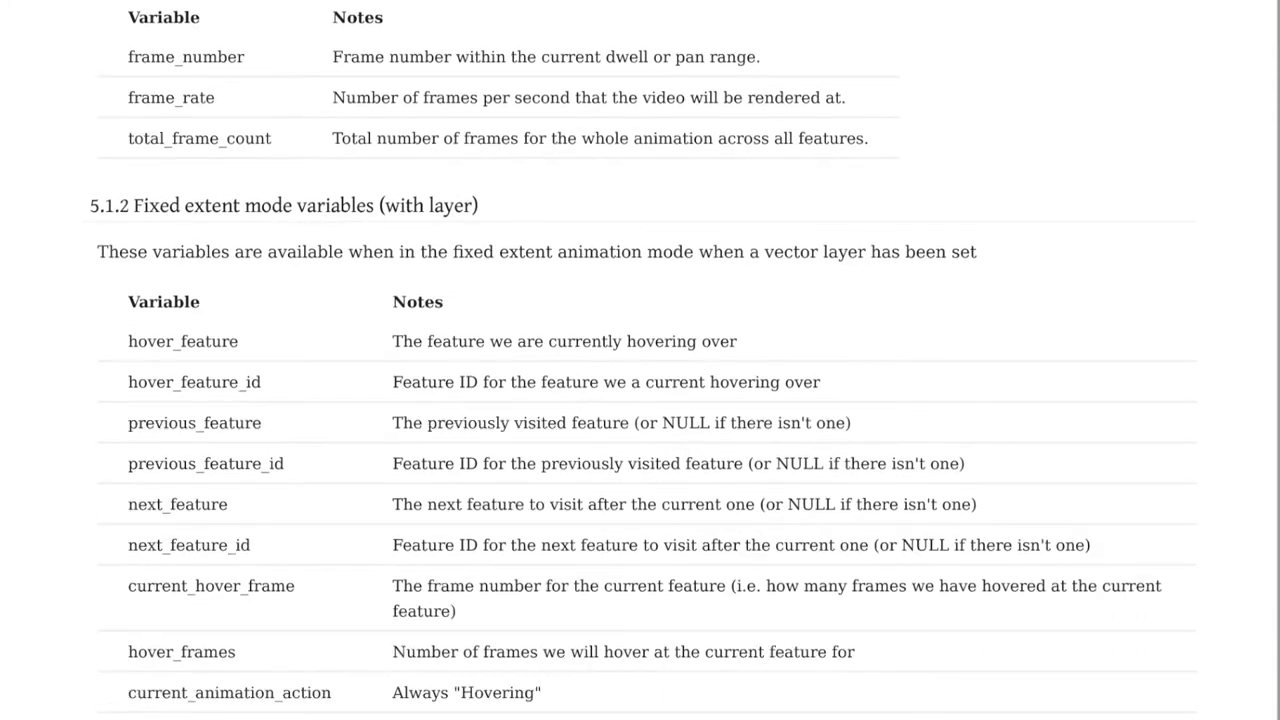
{"action": "scroll", "coordinate": [640, 360], "scroll_direction": "down", "scroll_amount": 2}
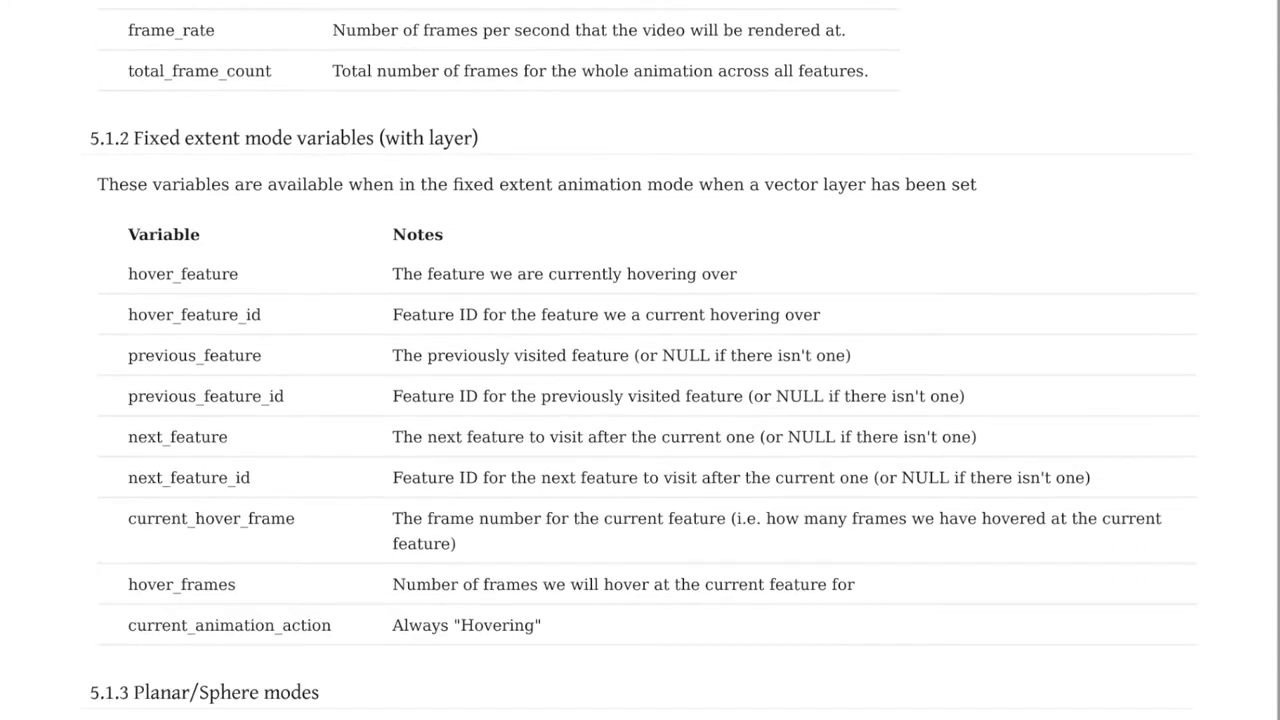
{"action": "scroll", "coordinate": [640, 360], "scroll_direction": "down", "scroll_amount": 1}
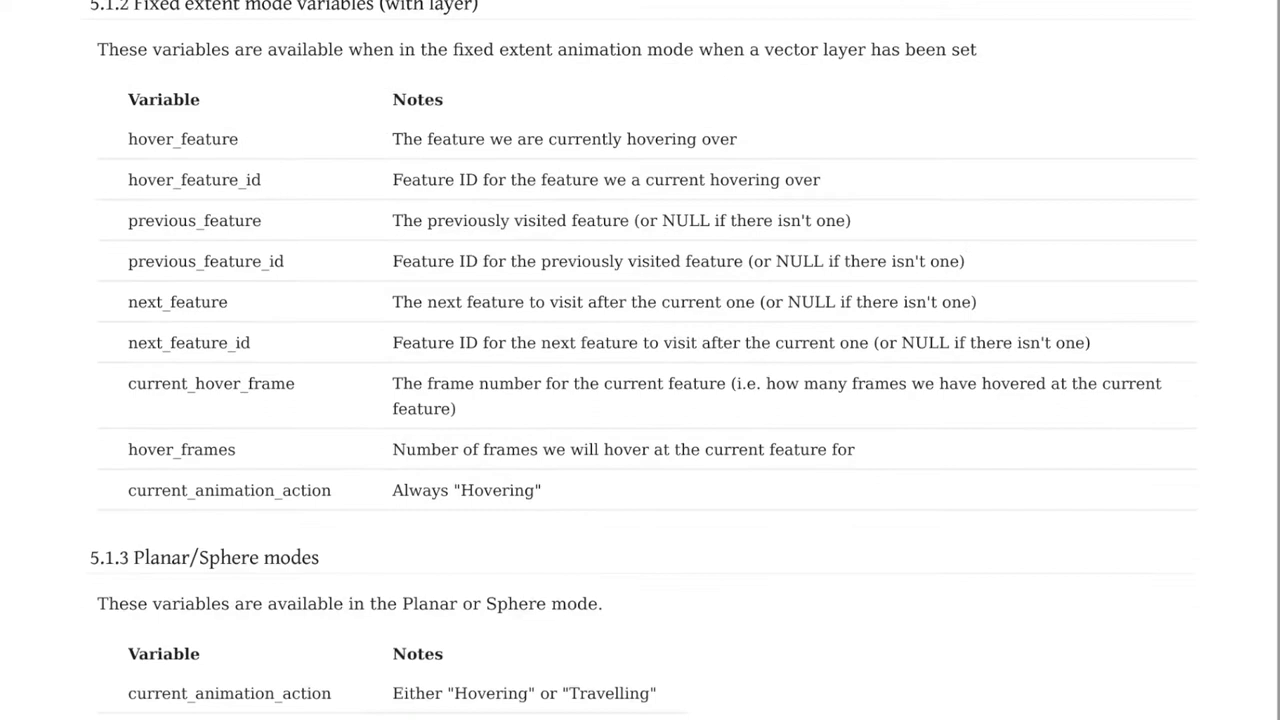
{"action": "scroll", "coordinate": [640, 360], "scroll_direction": "down", "scroll_amount": 3}
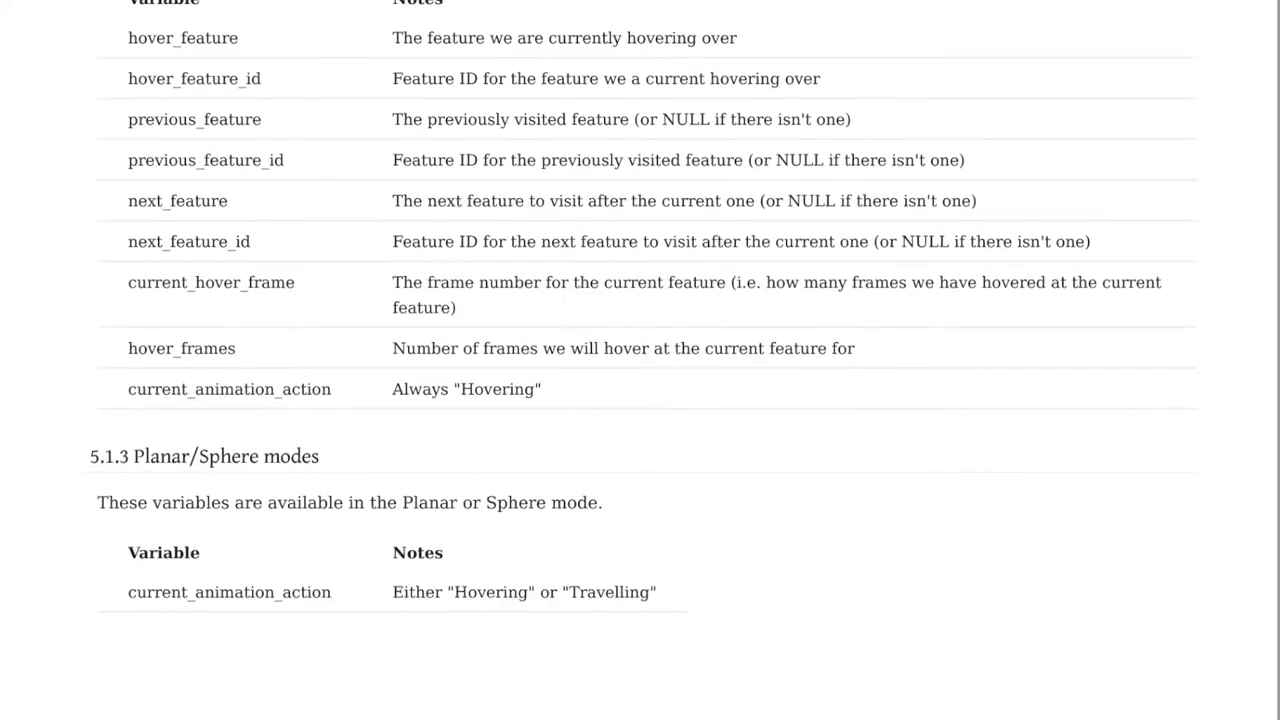
{"action": "scroll", "coordinate": [640, 360], "scroll_direction": "down", "scroll_amount": 1}
{"action": "scroll", "coordinate": [640, 360], "scroll_direction": "down", "scroll_amount": 5}
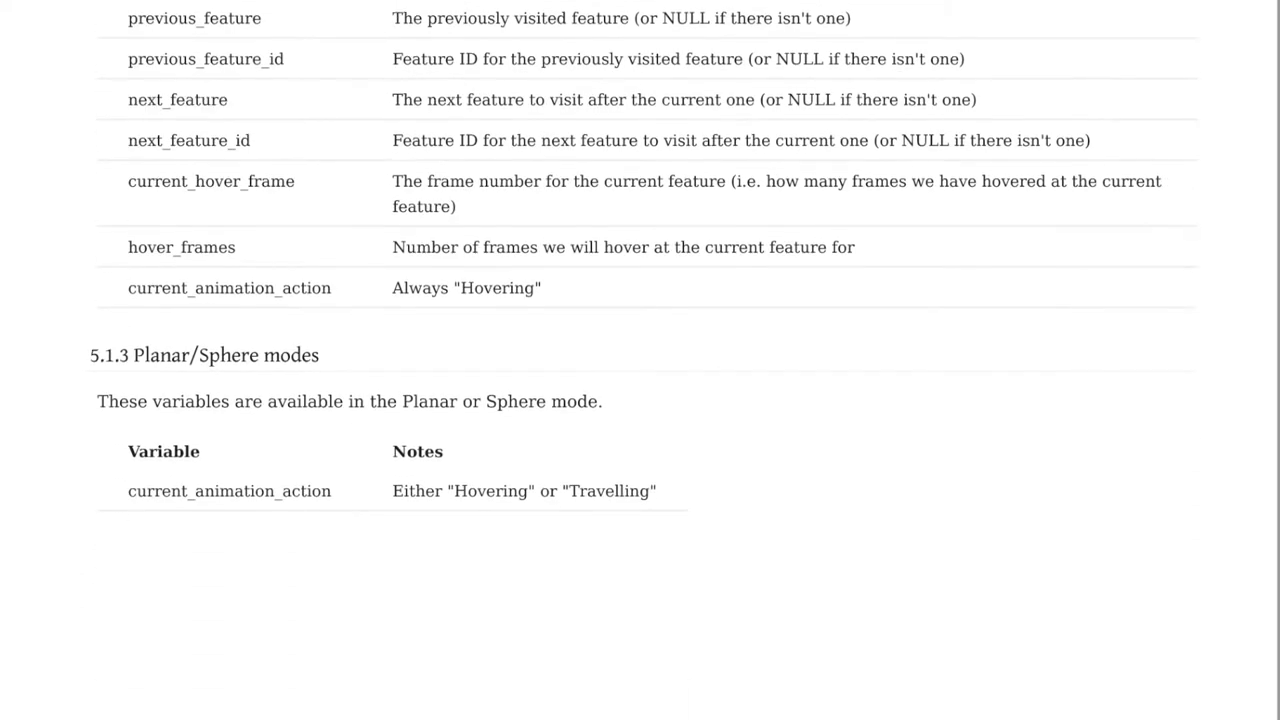
{"action": "scroll", "coordinate": [640, 360], "scroll_direction": "down", "scroll_amount": 4}
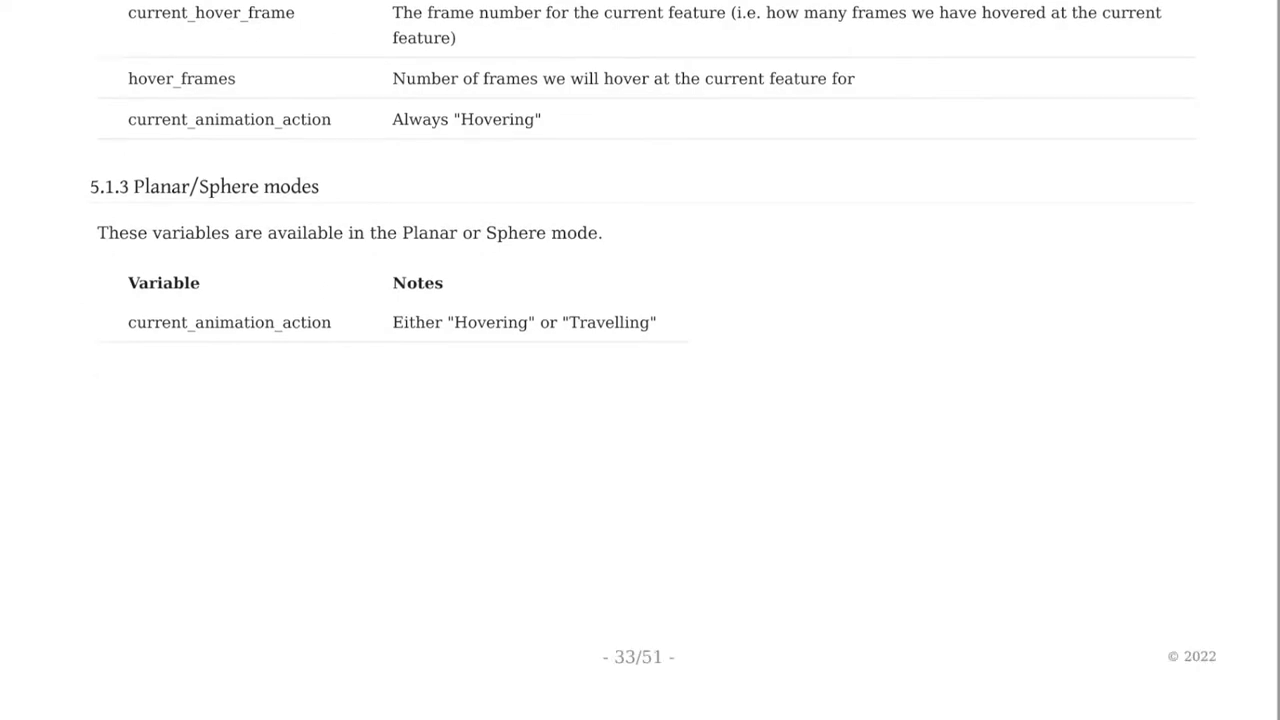
{"action": "scroll", "coordinate": [640, 360], "scroll_direction": "down", "scroll_amount": 4}
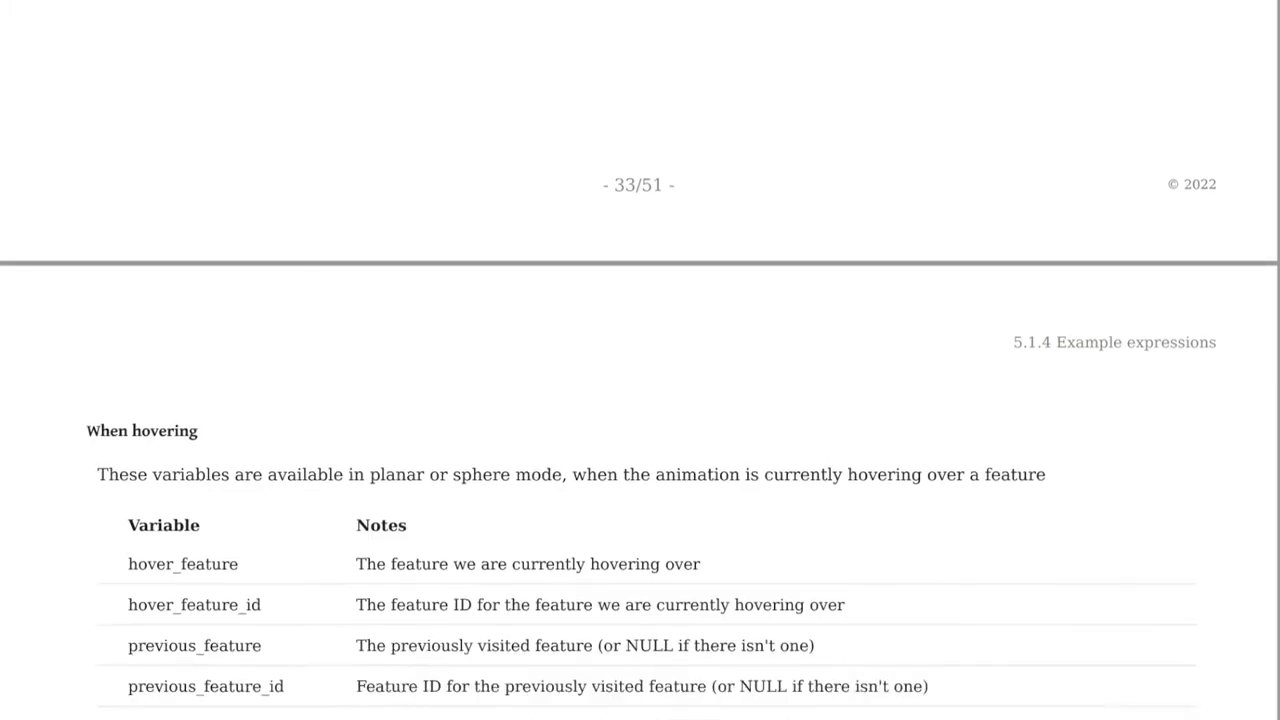
{"action": "scroll", "coordinate": [640, 360], "scroll_direction": "down", "scroll_amount": 5}
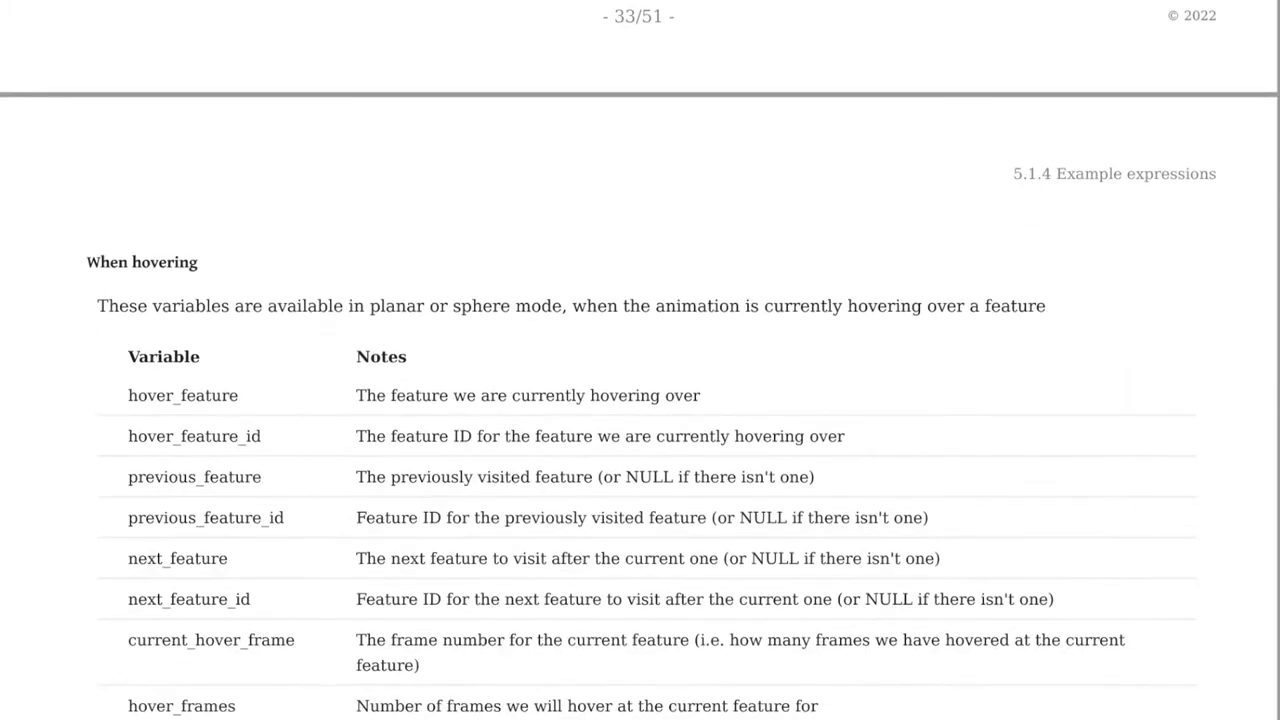
{"action": "scroll", "coordinate": [640, 360], "scroll_direction": "down", "scroll_amount": 1}
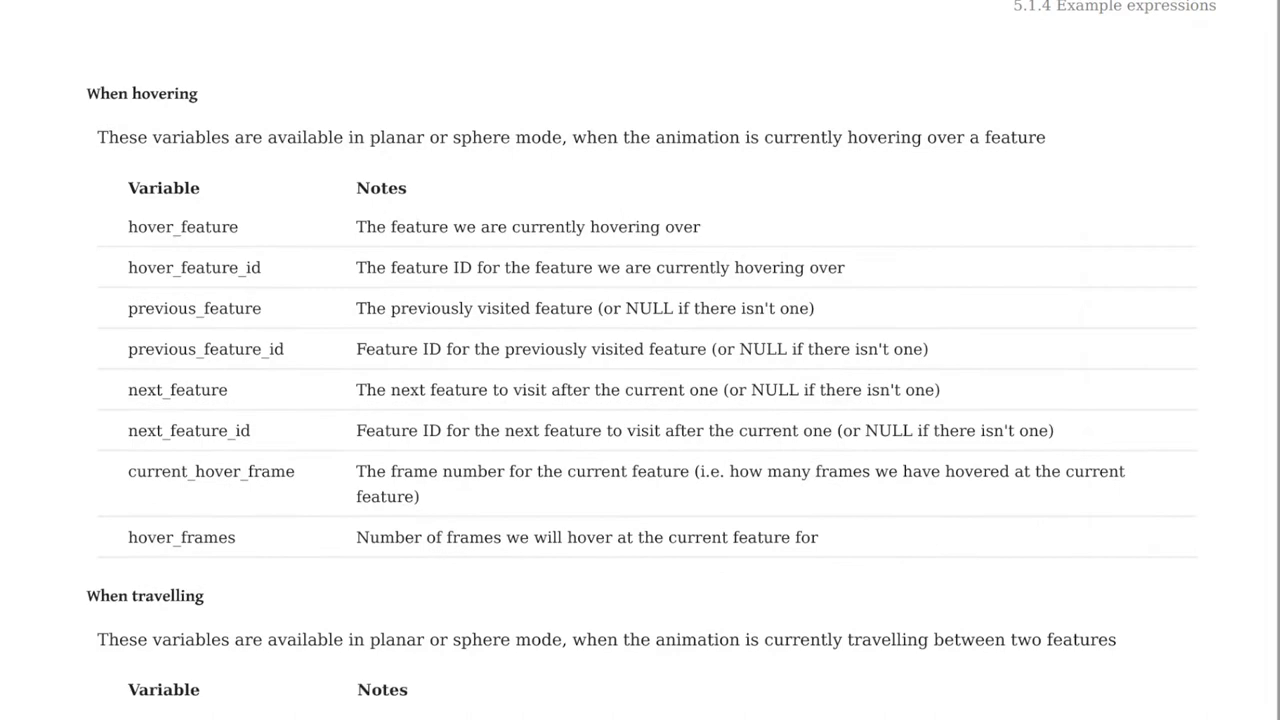
{"action": "scroll", "coordinate": [640, 360], "scroll_direction": "down", "scroll_amount": 6}
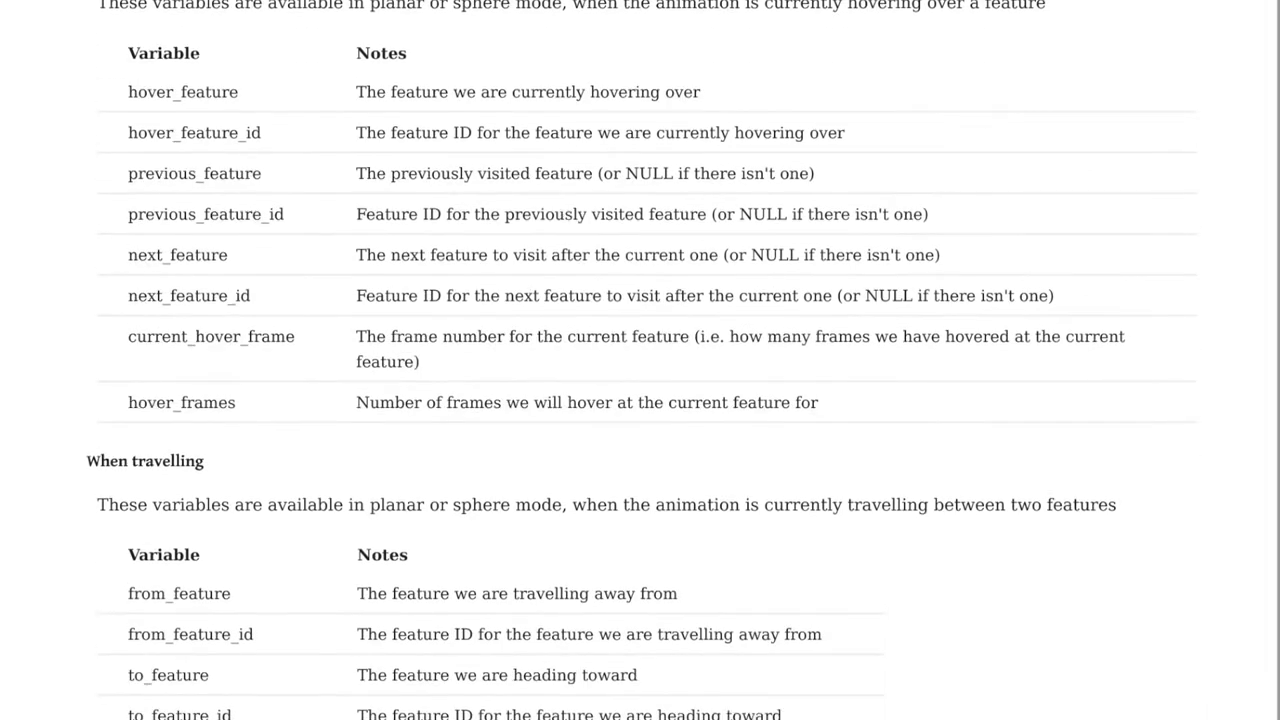
{"action": "scroll", "coordinate": [640, 360], "scroll_direction": "down", "scroll_amount": 4}
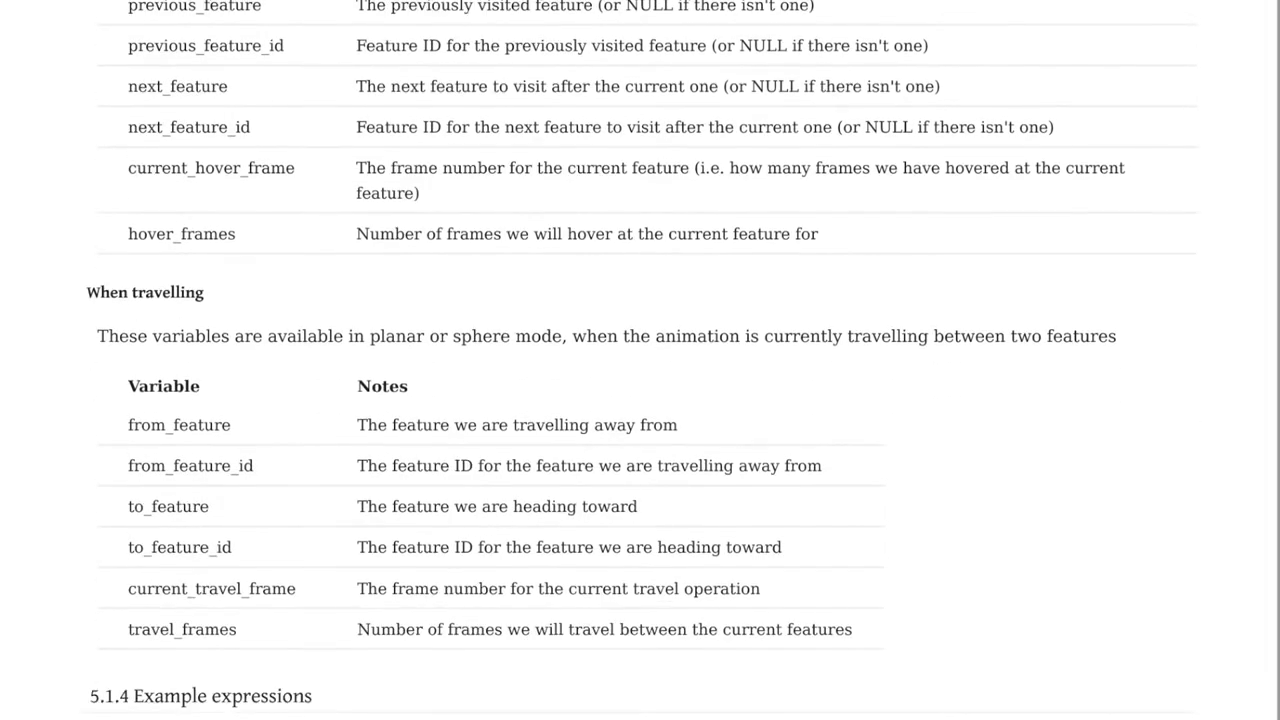
{"action": "scroll", "coordinate": [640, 360], "scroll_direction": "down", "scroll_amount": 2}
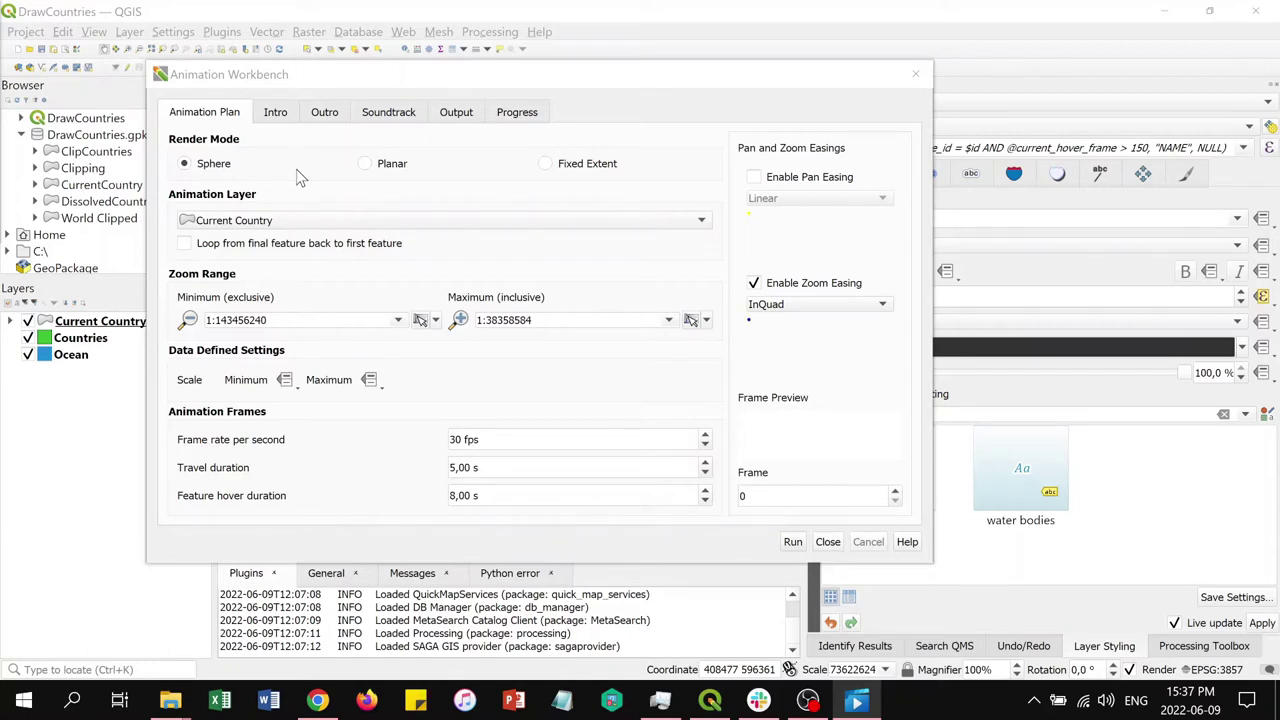
{"action": "left_click", "coordinate": [365, 165]}
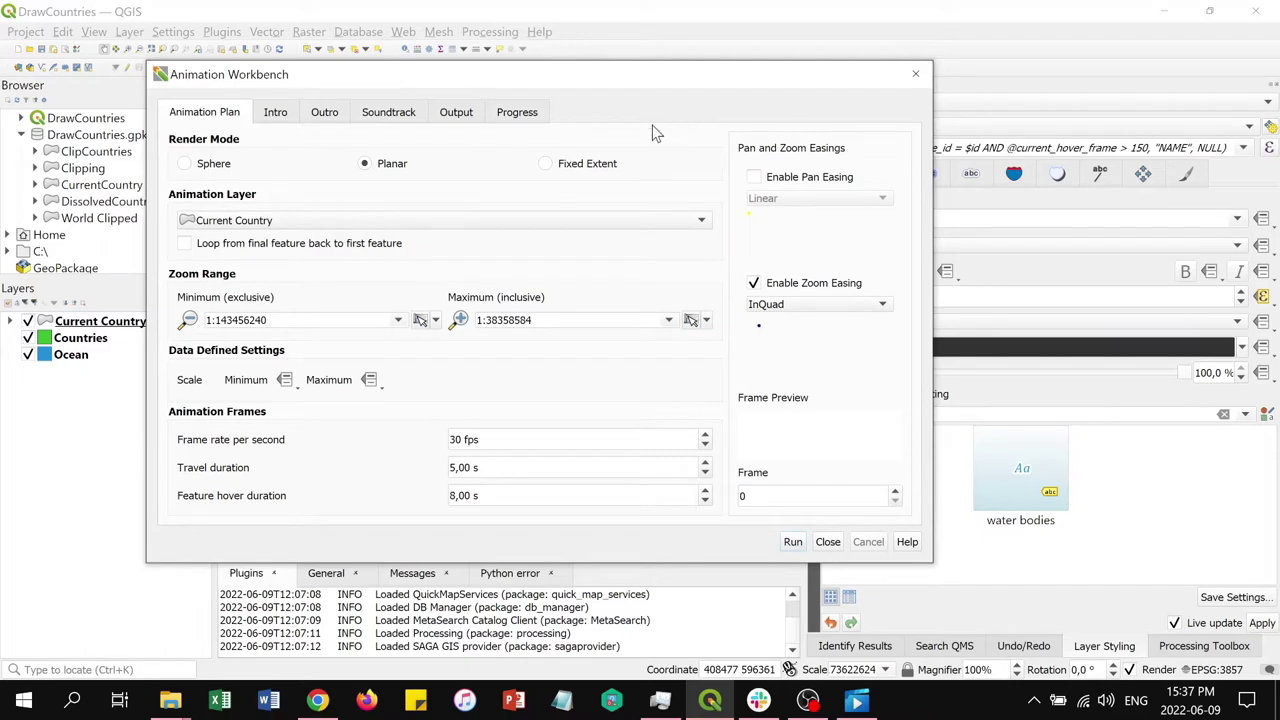
{"action": "left_click", "coordinate": [546, 166]}
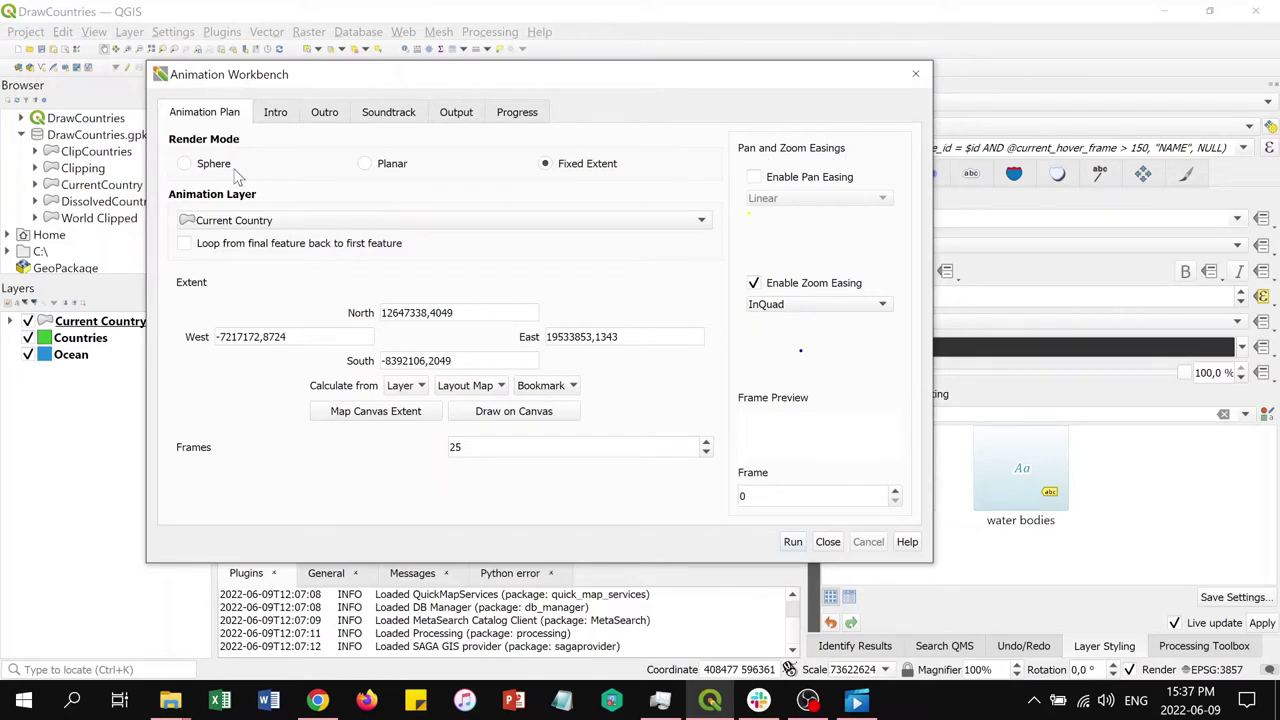
{"action": "left_click", "coordinate": [184, 165]}
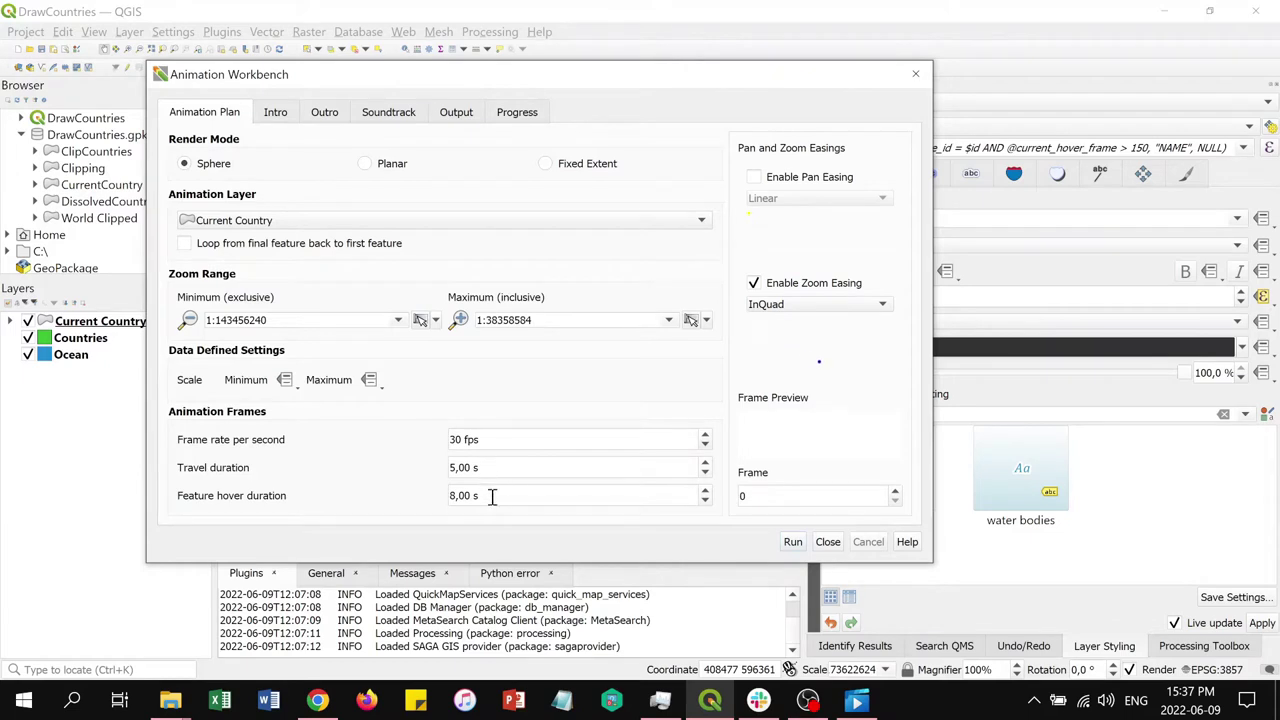
Change the zoom easing curve from InQuad to InElastic
{"action": "mouse_move", "coordinate": [492, 497]}
{"action": "left_click", "coordinate": [881, 306]}
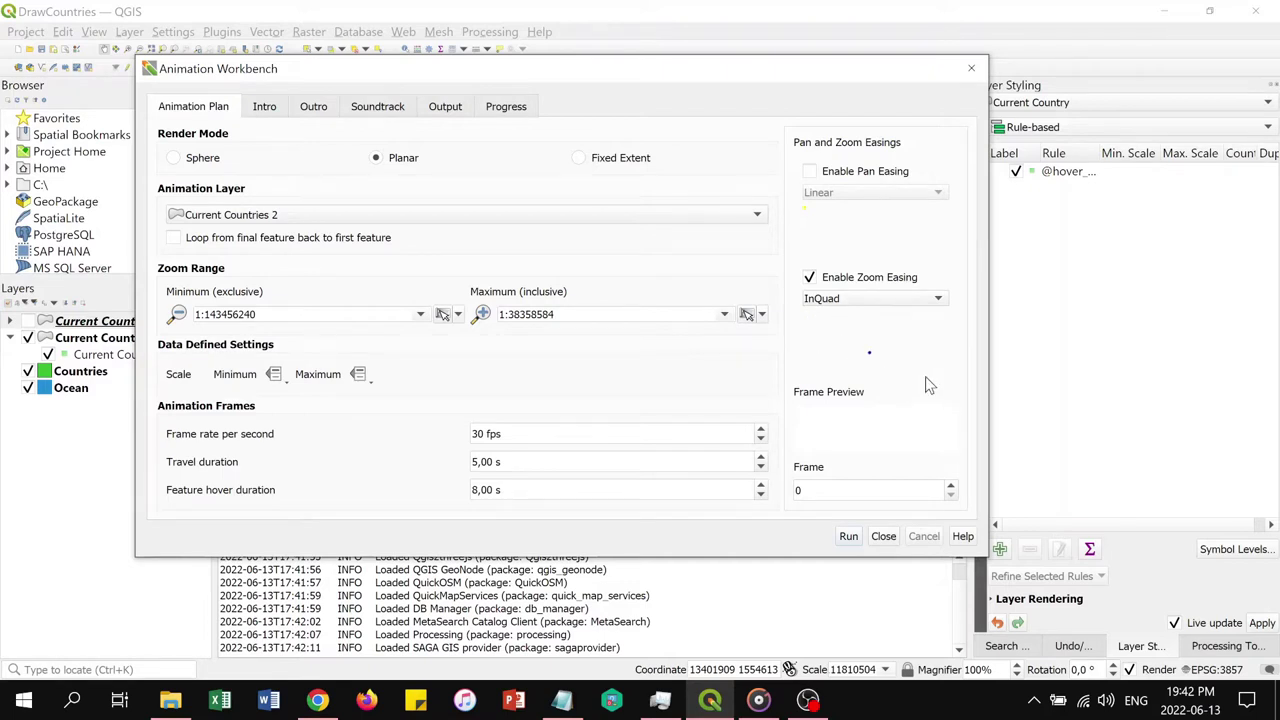
{"action": "left_click", "coordinate": [940, 300]}
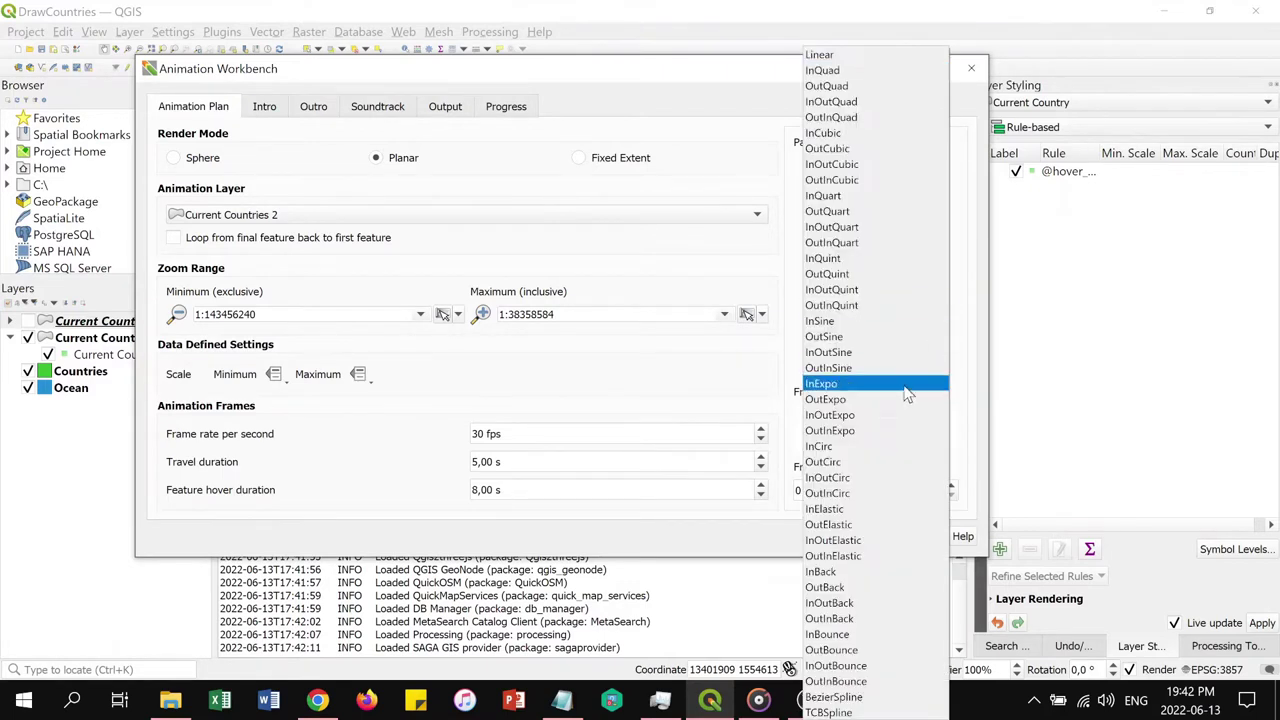
{"action": "left_click", "coordinate": [826, 510]}
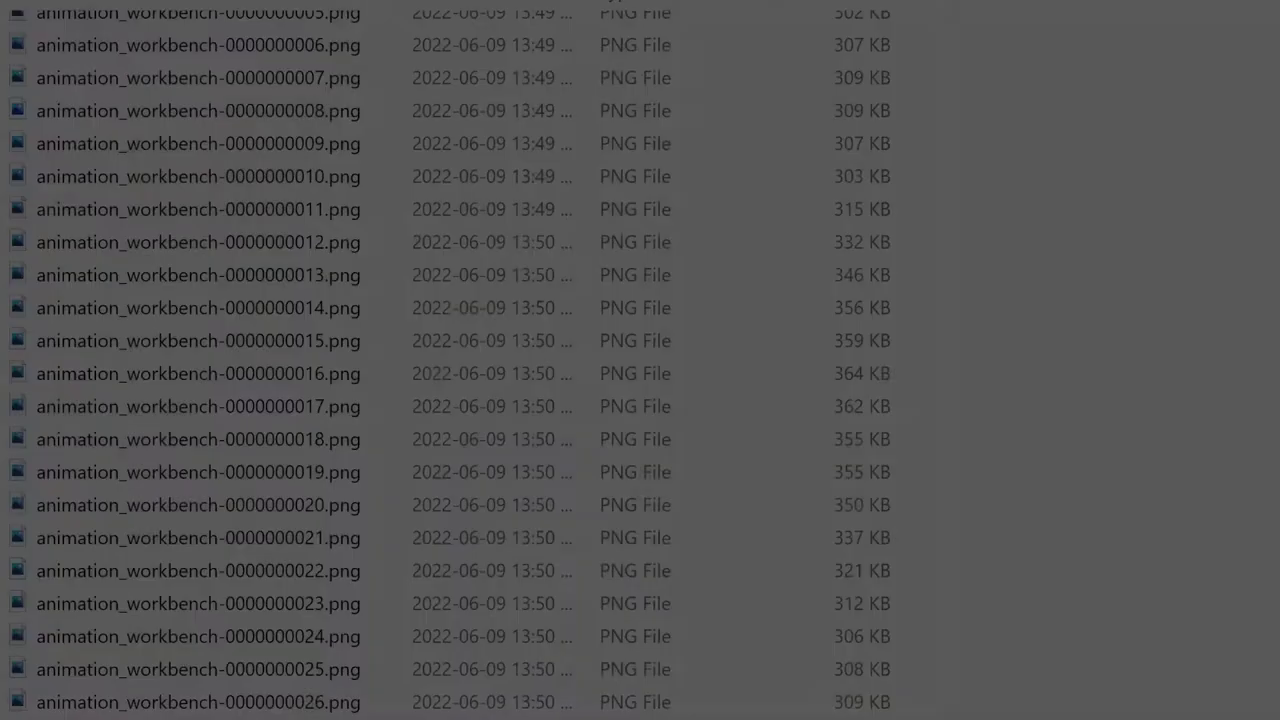
Scroll through the numbered animation_workbench PNG frames in the output folder
{"action": "scroll", "coordinate": [640, 360], "scroll_direction": "down", "scroll_amount": 7}
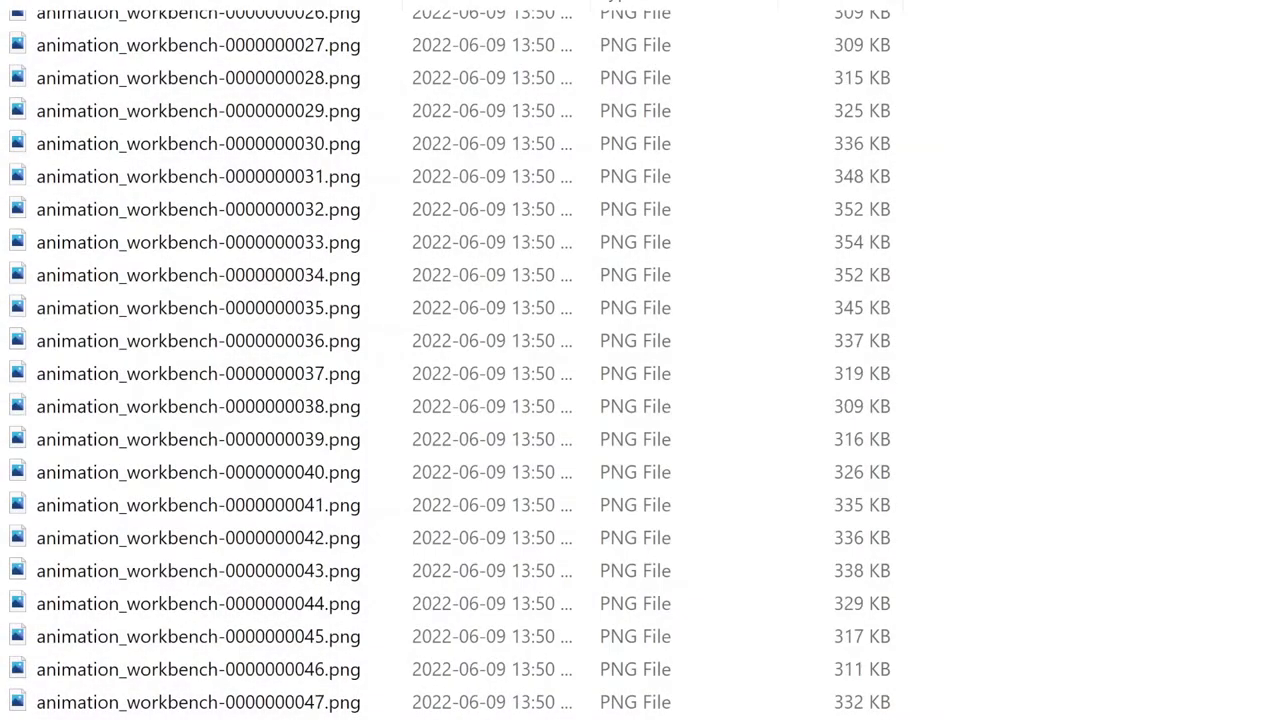
{"action": "scroll", "coordinate": [640, 360], "scroll_direction": "down", "scroll_amount": 10}
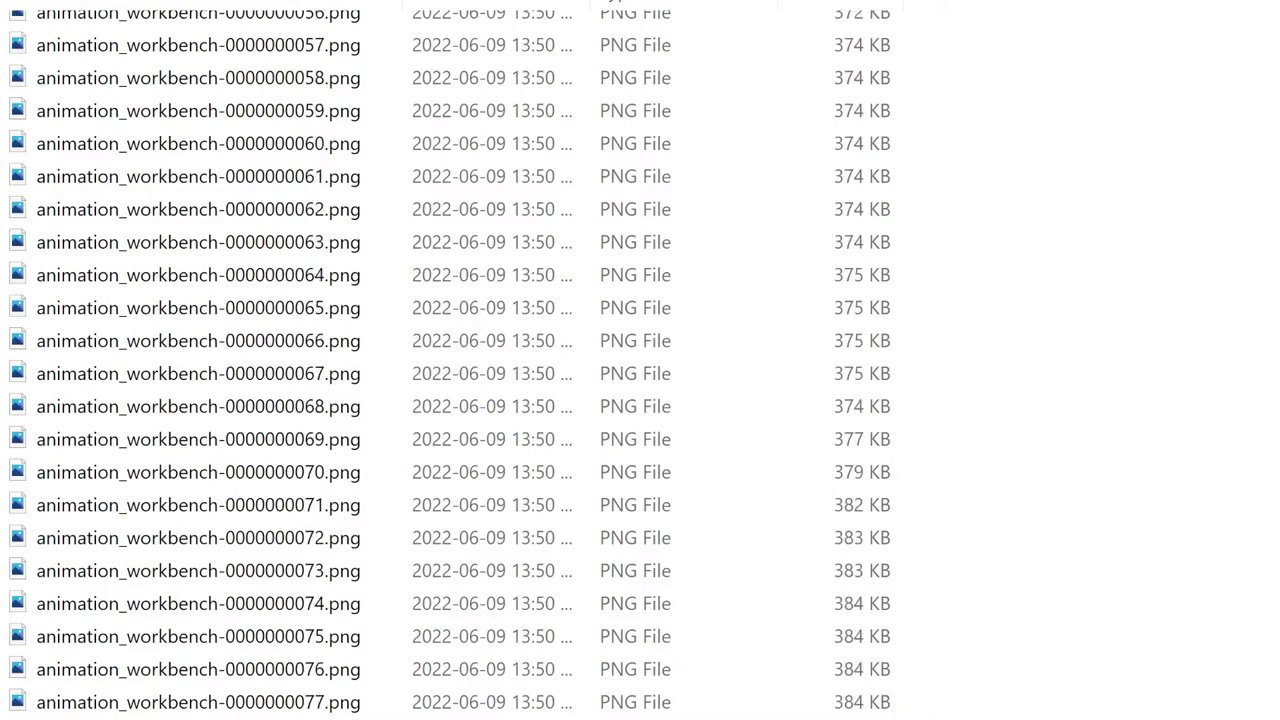
{"action": "scroll", "coordinate": [640, 360], "scroll_direction": "down", "scroll_amount": 15}
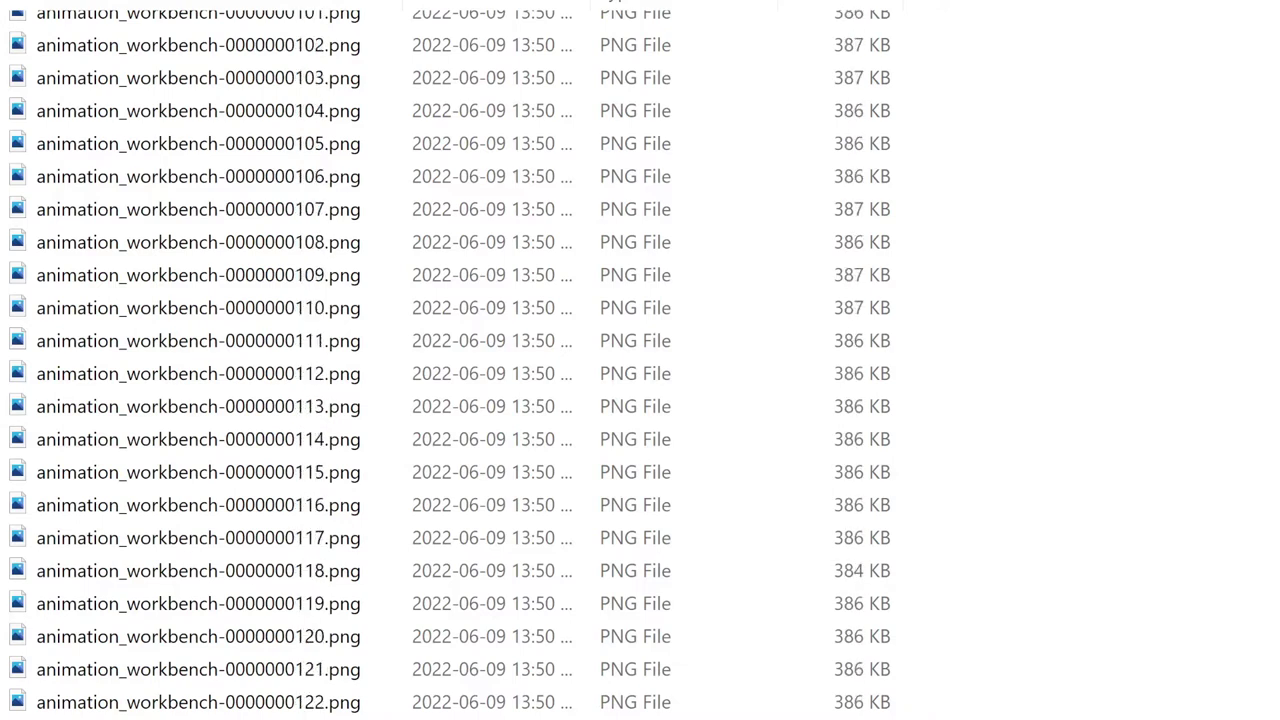
{"action": "scroll", "coordinate": [640, 360], "scroll_direction": "down", "scroll_amount": 12}
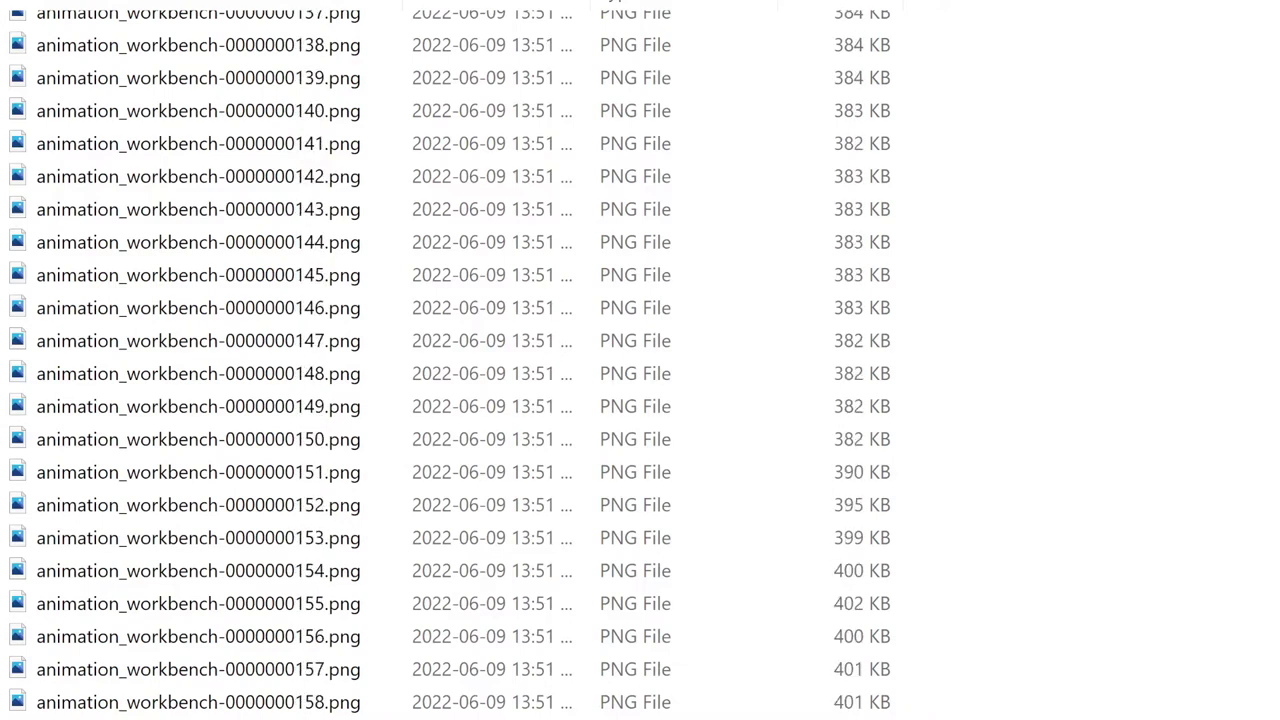
{"action": "scroll", "coordinate": [640, 360], "scroll_direction": "down", "scroll_amount": 17}
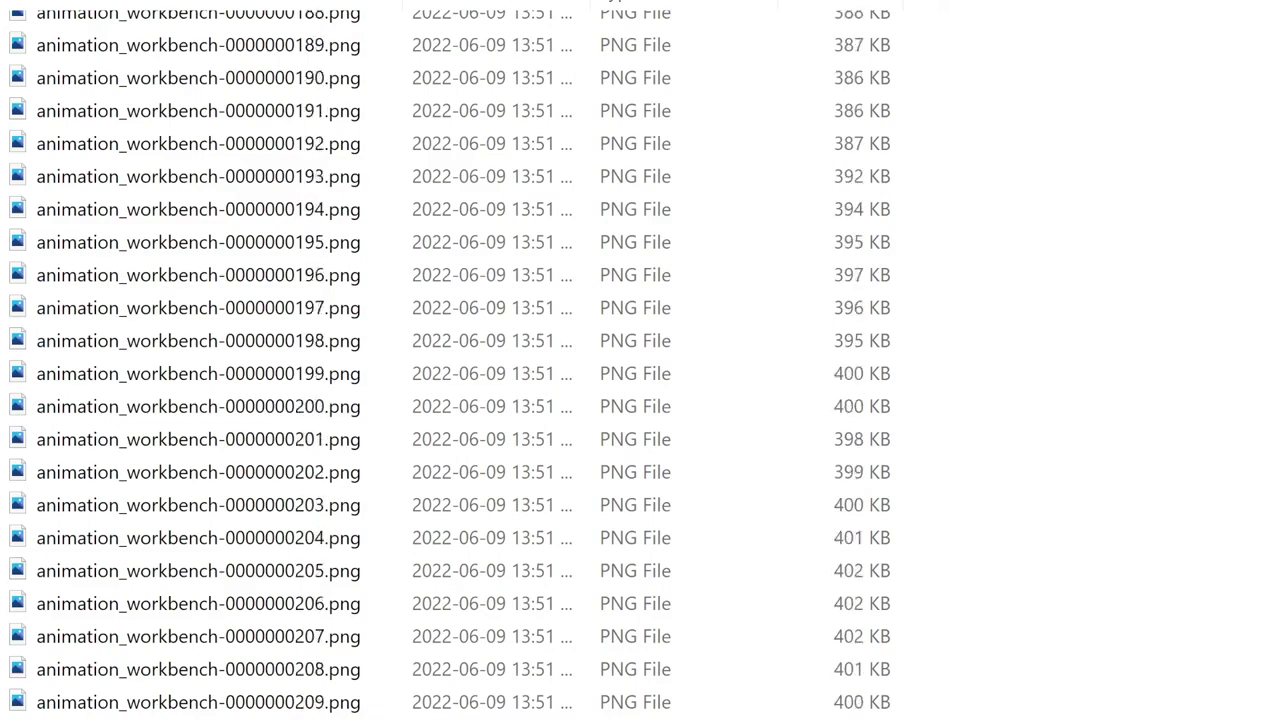
{"action": "scroll", "coordinate": [640, 360], "scroll_direction": "down", "scroll_amount": 15}
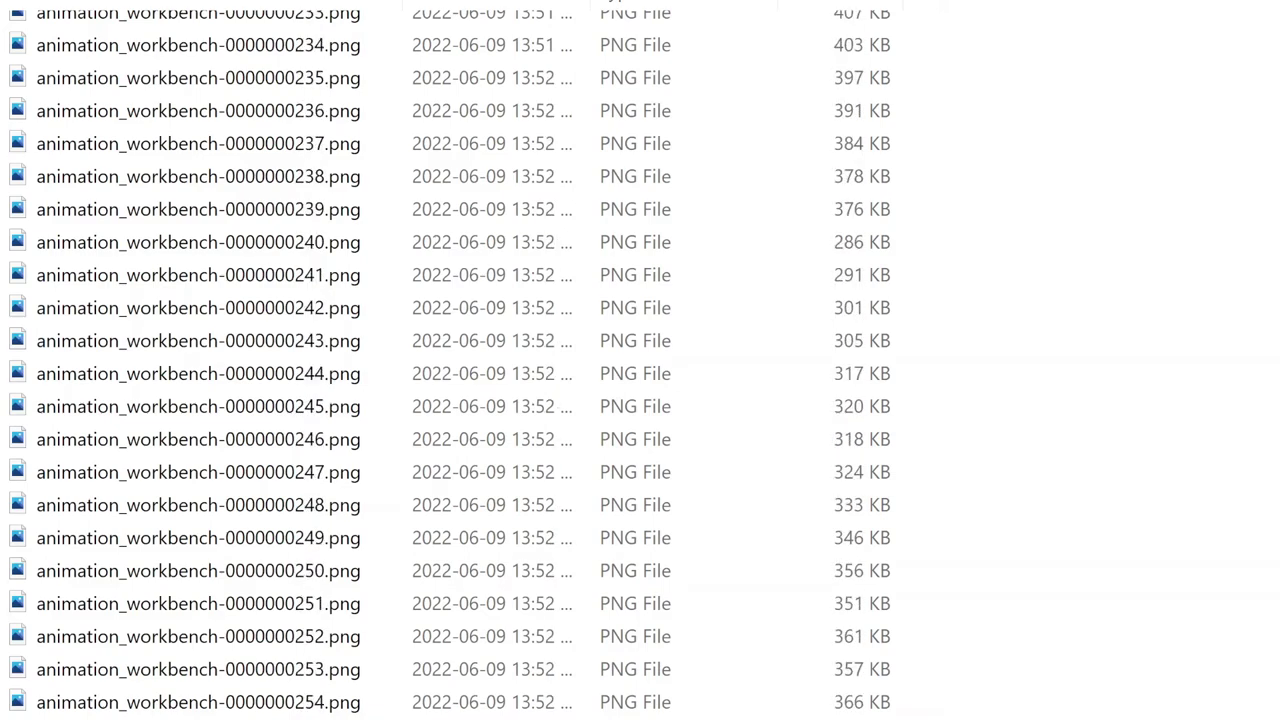
{"action": "scroll", "coordinate": [640, 360], "scroll_direction": "down", "scroll_amount": 17}
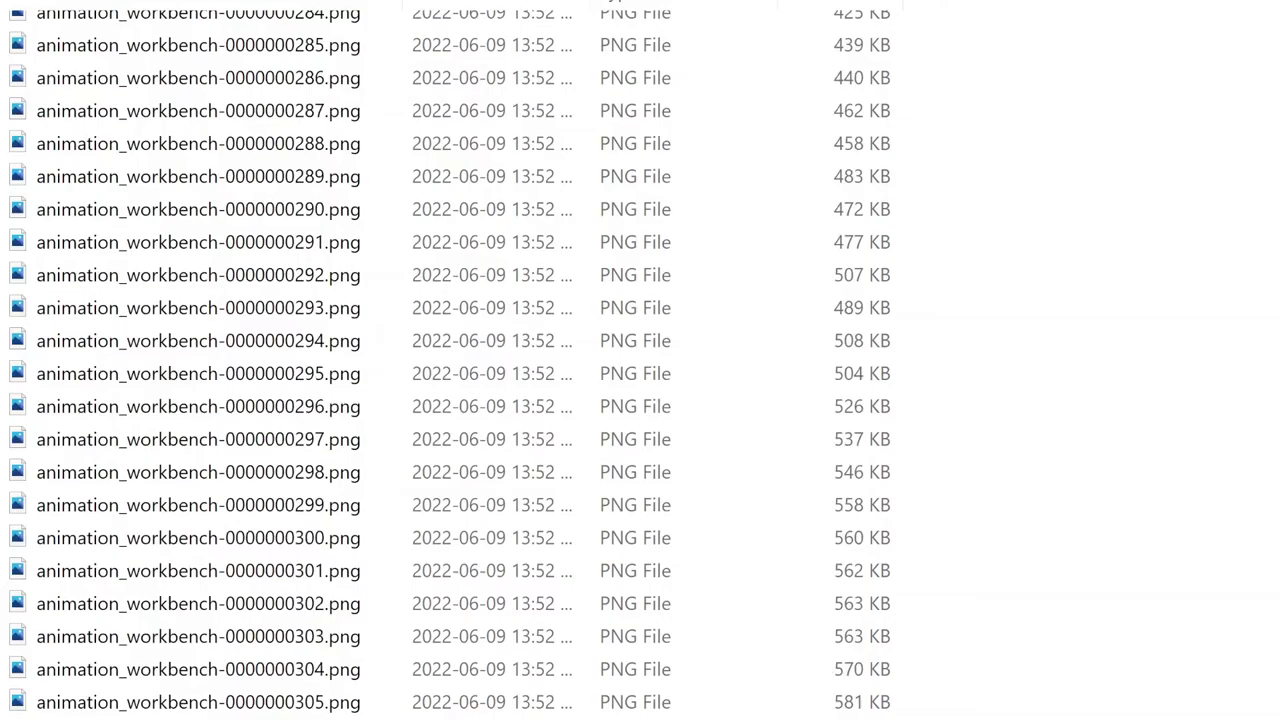
{"action": "scroll", "coordinate": [640, 360], "scroll_direction": "down", "scroll_amount": 6}
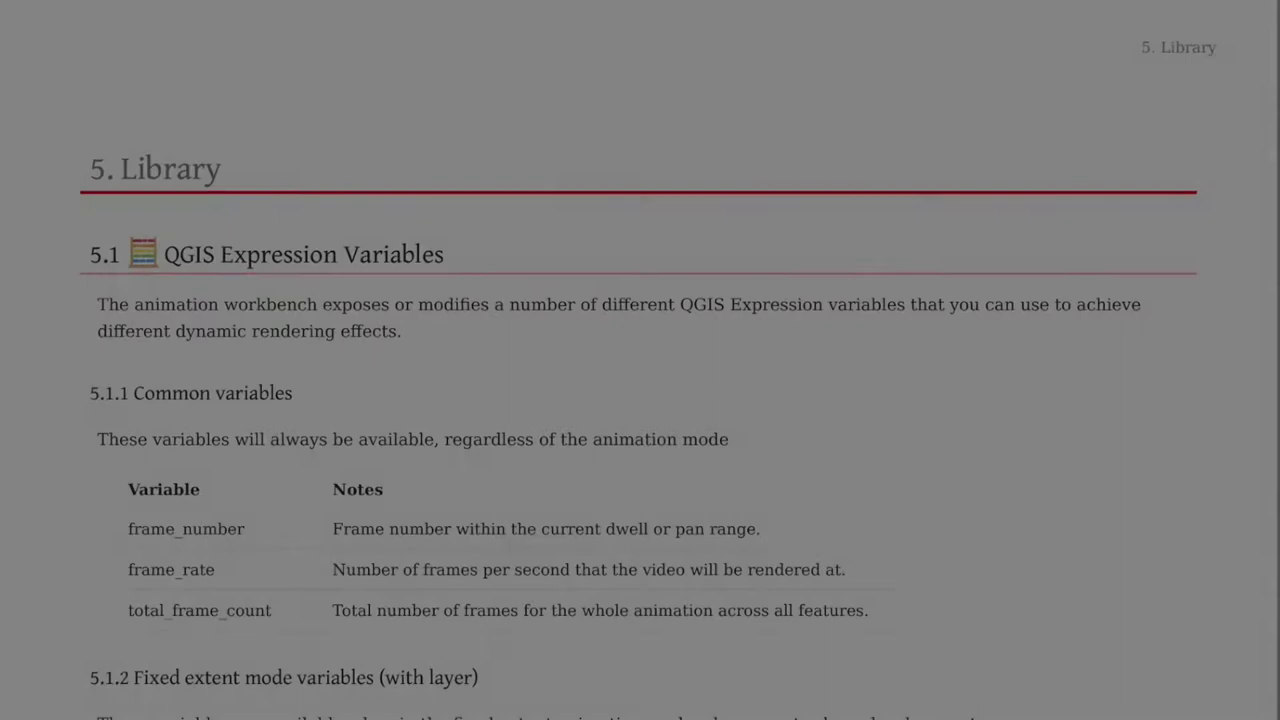
Scroll the documentation to the 5.1 QGIS Expression Variables list, including frame_number and frame_rate
{"action": "scroll", "coordinate": [640, 360], "scroll_direction": "down", "scroll_amount": 3}
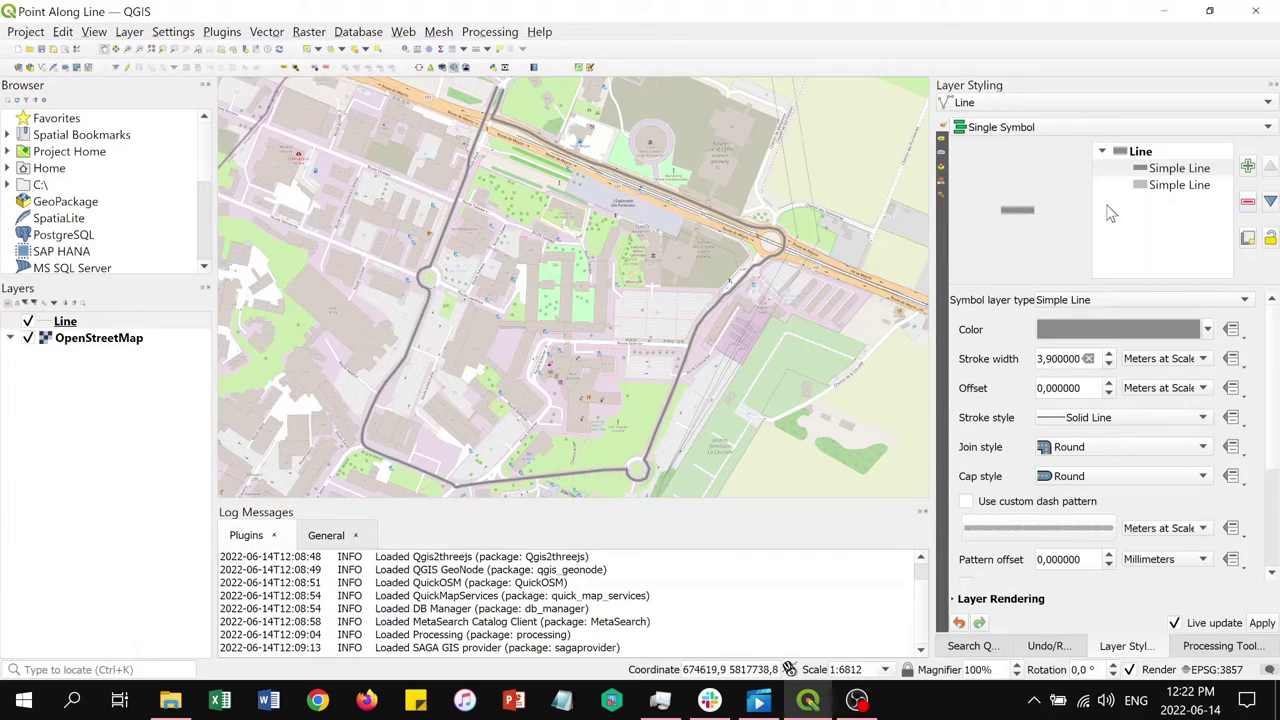
Add a Marker Line symbol layer to the Line symbol, with simple markers of size 4
{"action": "left_click", "coordinate": [1250, 168]}
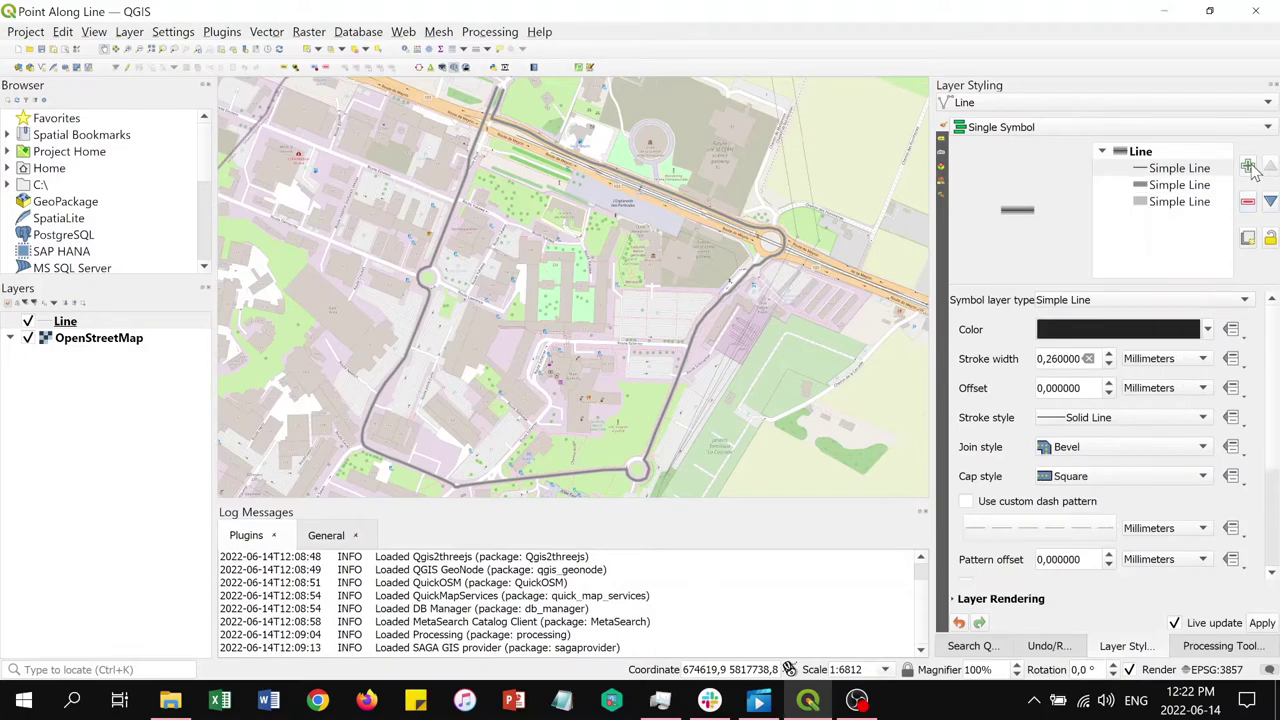
{"action": "left_click", "coordinate": [1181, 302]}
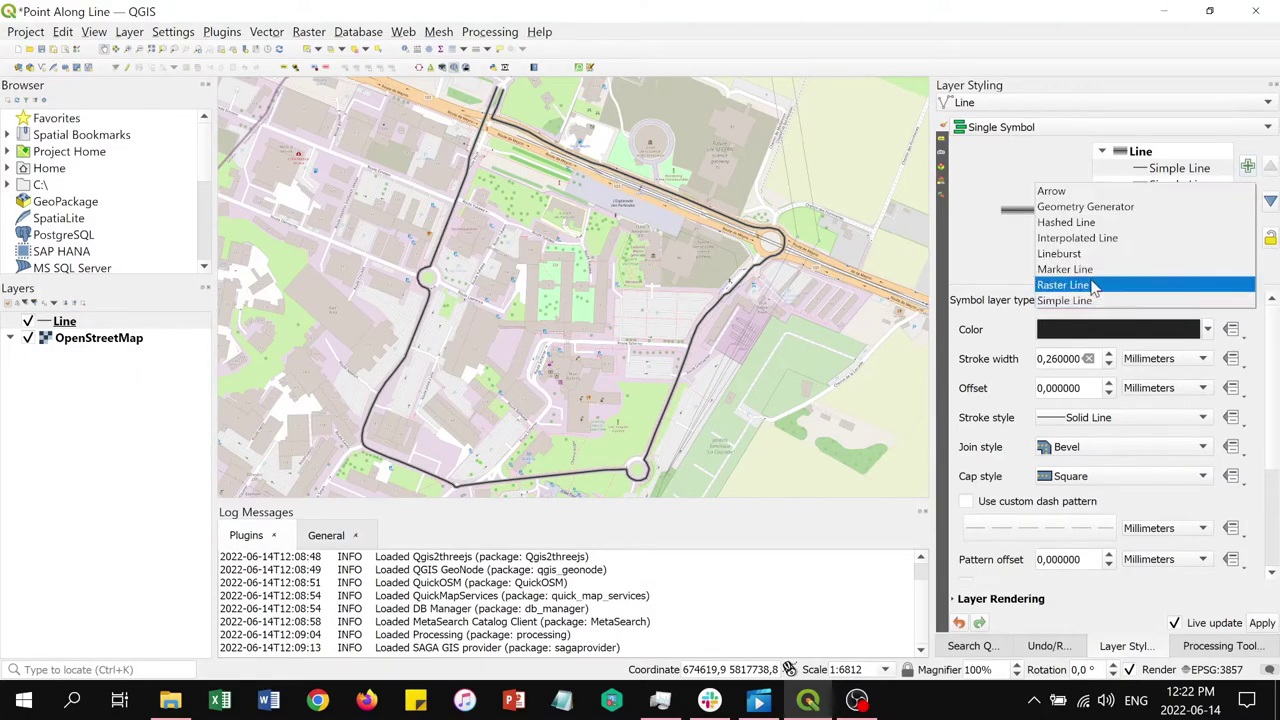
{"action": "left_click", "coordinate": [1080, 270]}
{"action": "left_click", "coordinate": [1200, 202]}
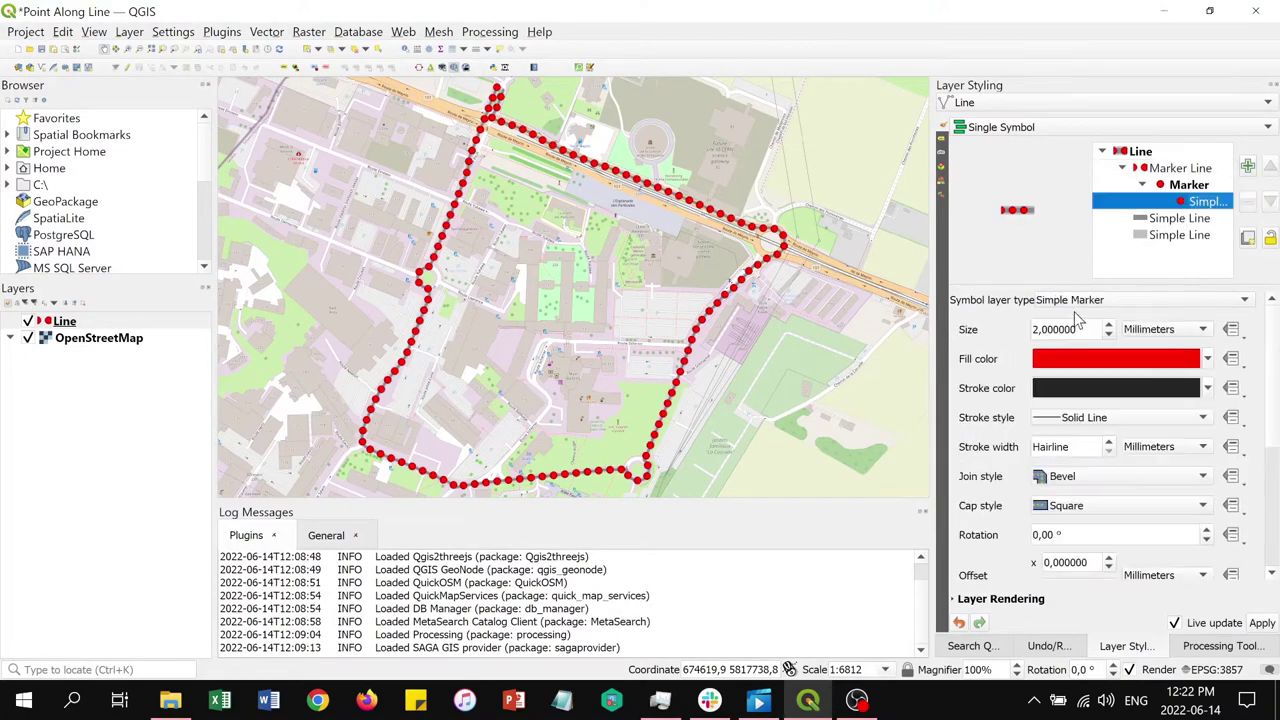
{"action": "double_click", "coordinate": [1060, 330]}
{"action": "type", "text": "4"}
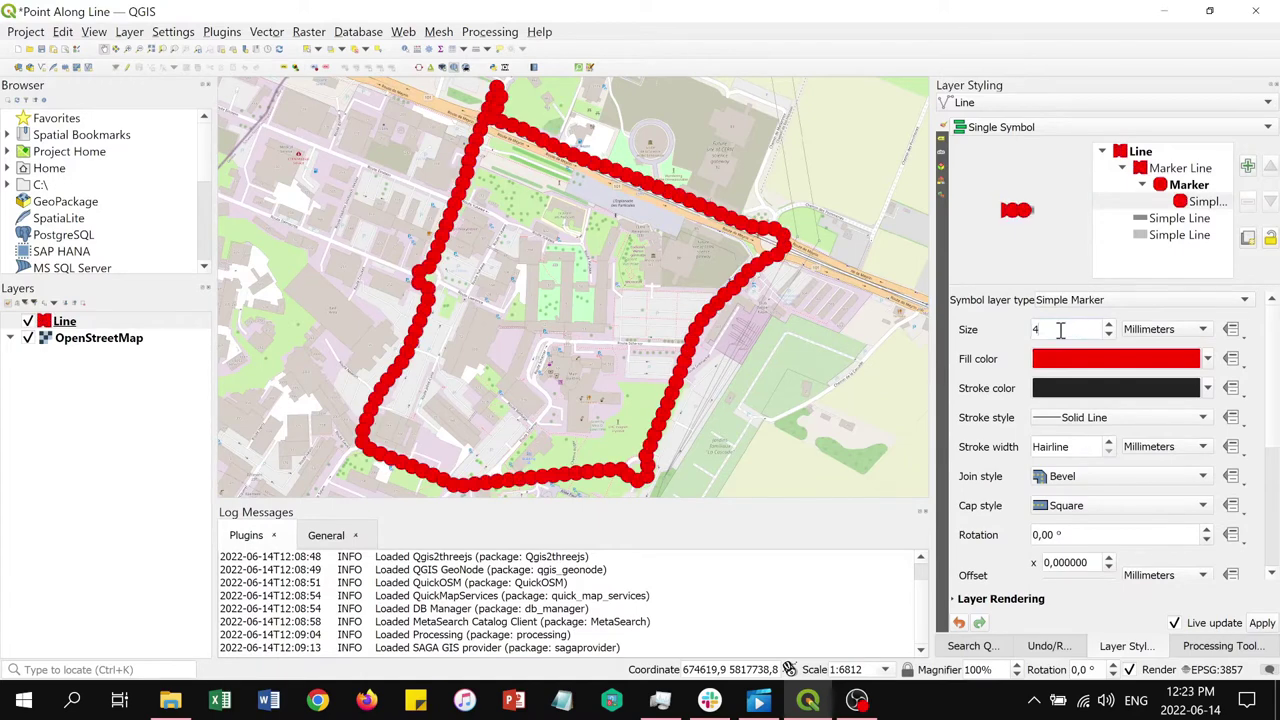
{"action": "key", "text": "Return"}
{"action": "left_click", "coordinate": [1180, 168]}
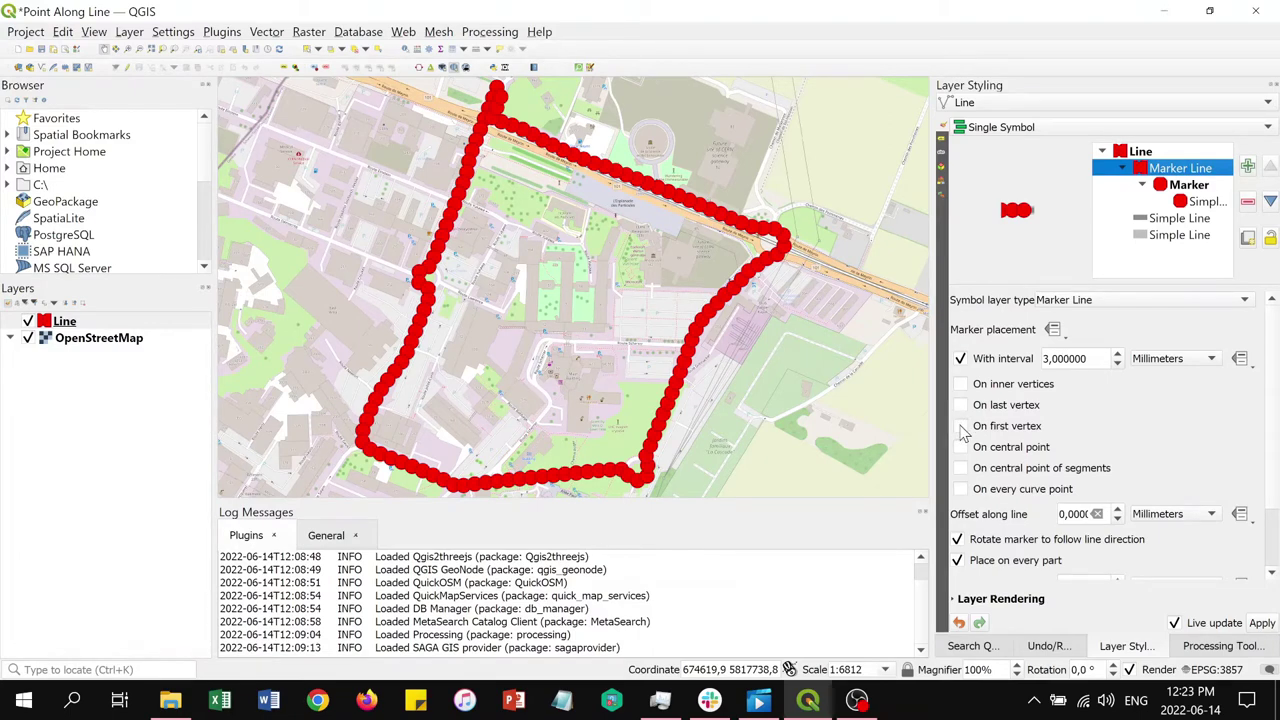
Place a single marker on the first vertex, with the offset along line measured in Percentage
{"action": "left_click", "coordinate": [963, 430]}
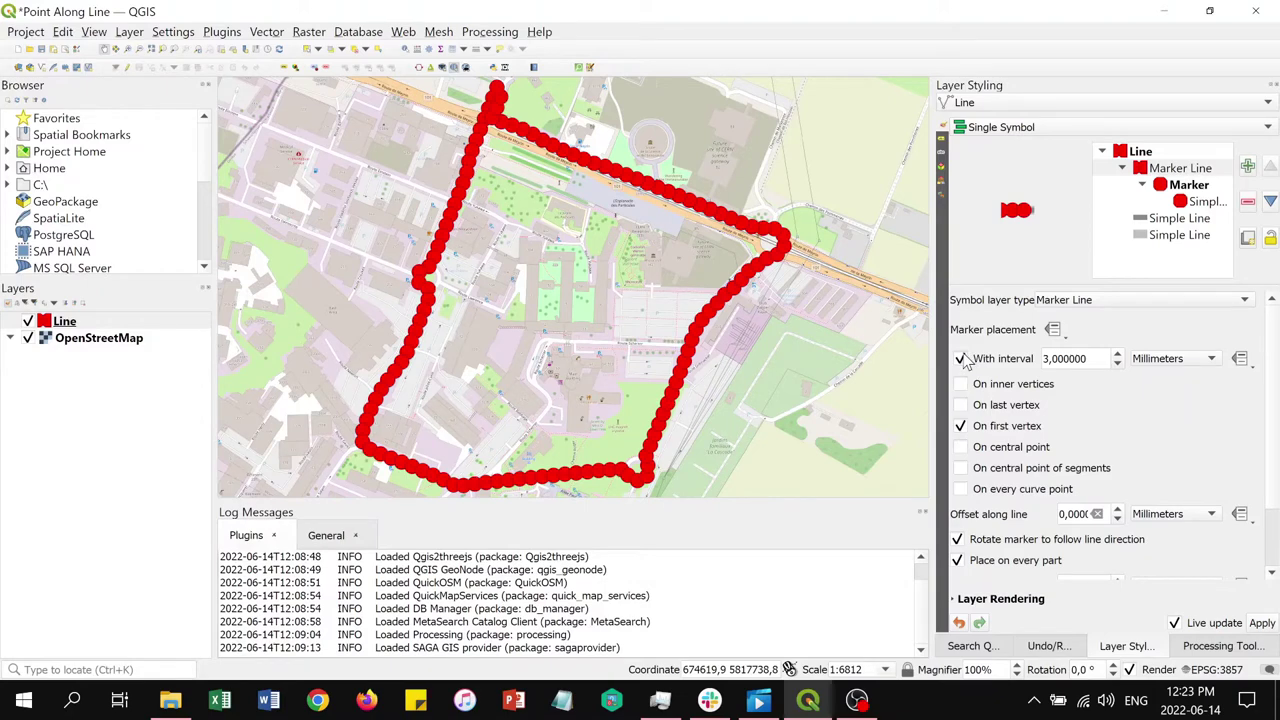
{"action": "left_click", "coordinate": [962, 360]}
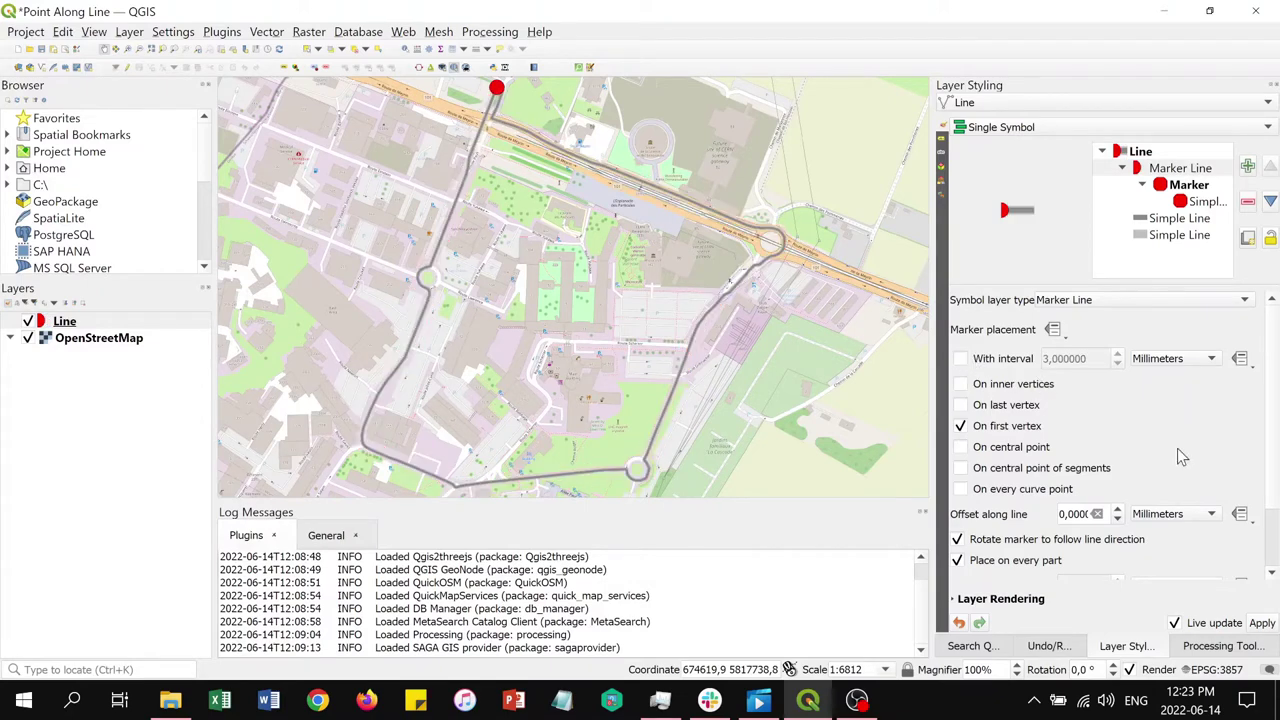
{"action": "left_click", "coordinate": [1189, 516]}
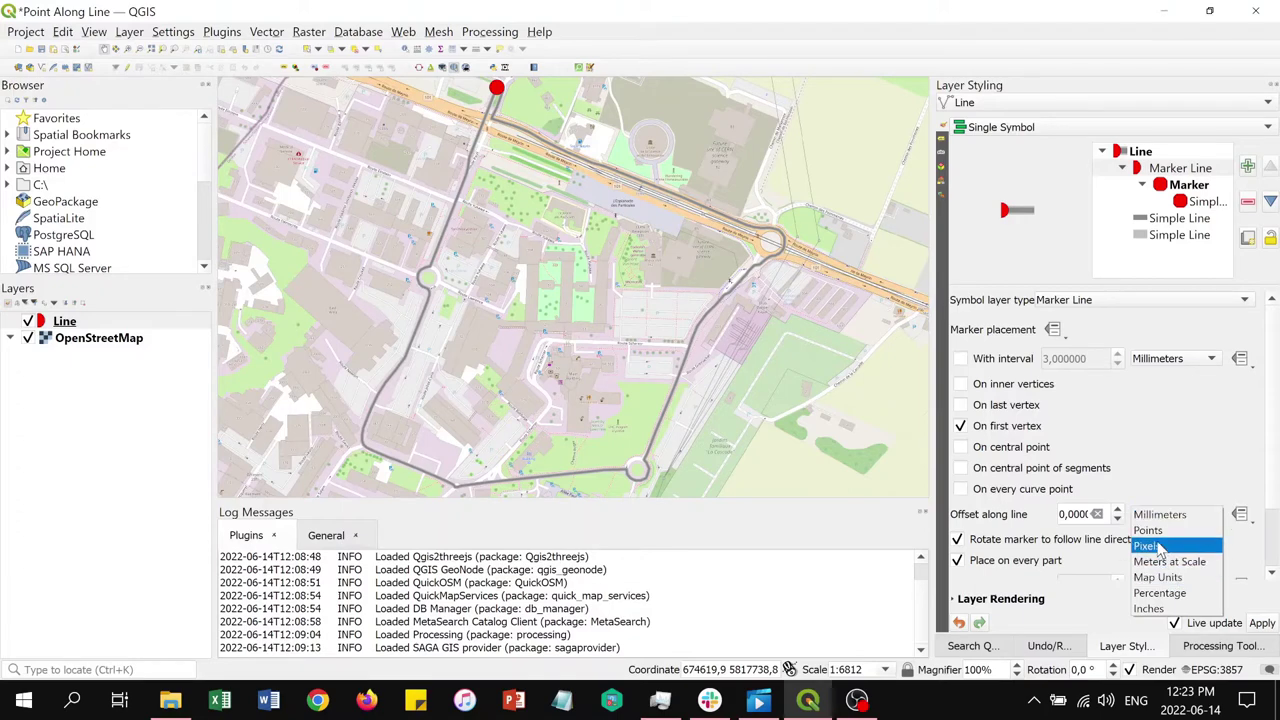
{"action": "left_click", "coordinate": [1166, 592]}
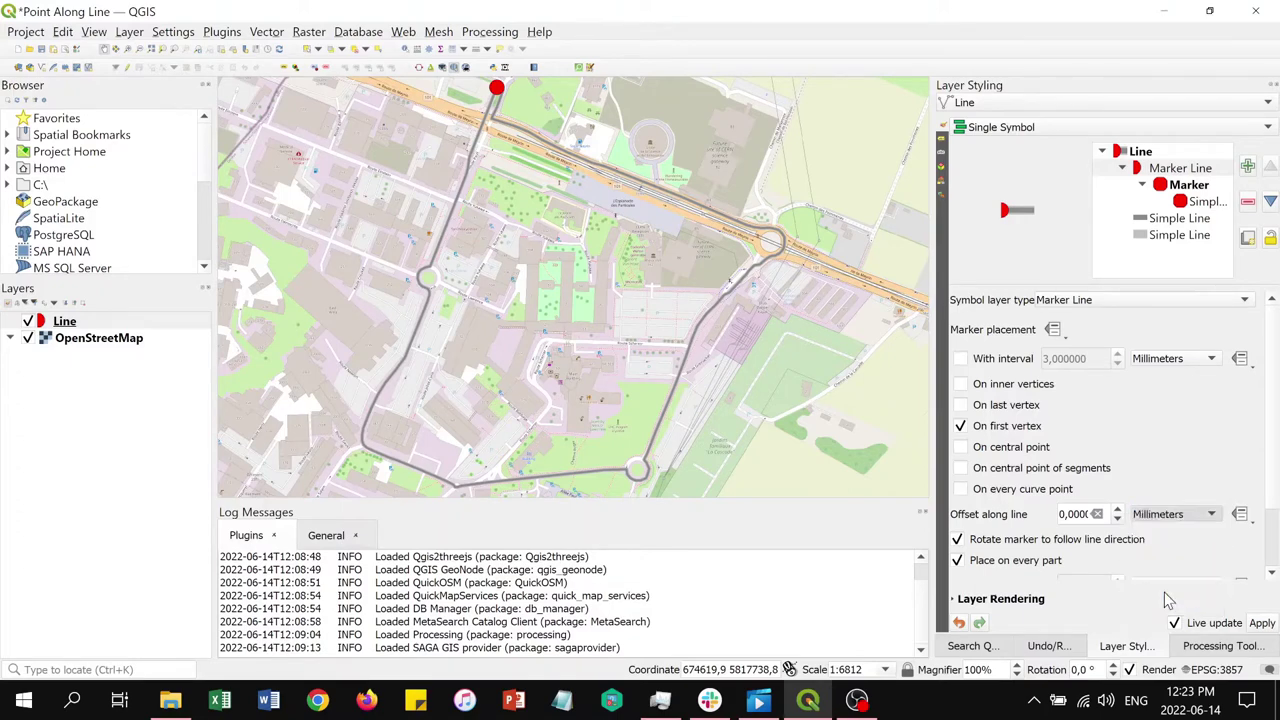
{"action": "left_click", "coordinate": [1245, 516]}
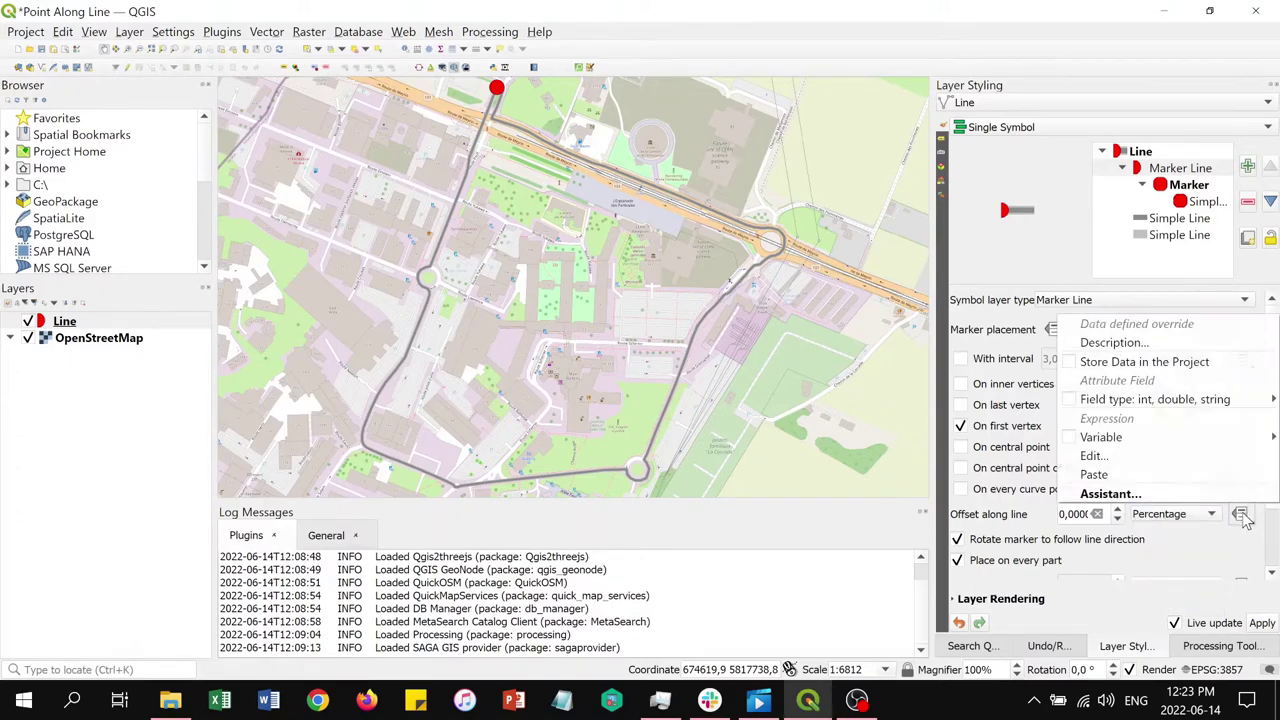
{"action": "left_click", "coordinate": [1098, 456]}
{"action": "left_click", "coordinate": [767, 559]}
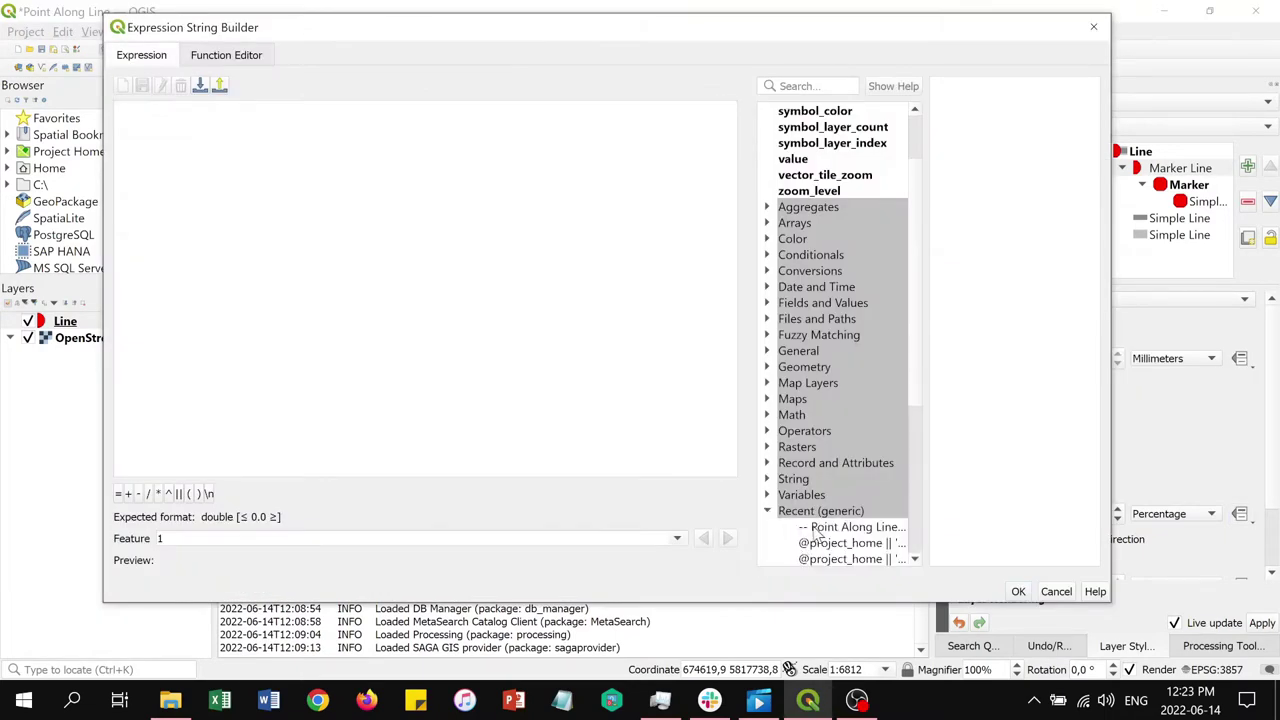
{"action": "double_click", "coordinate": [820, 526]}
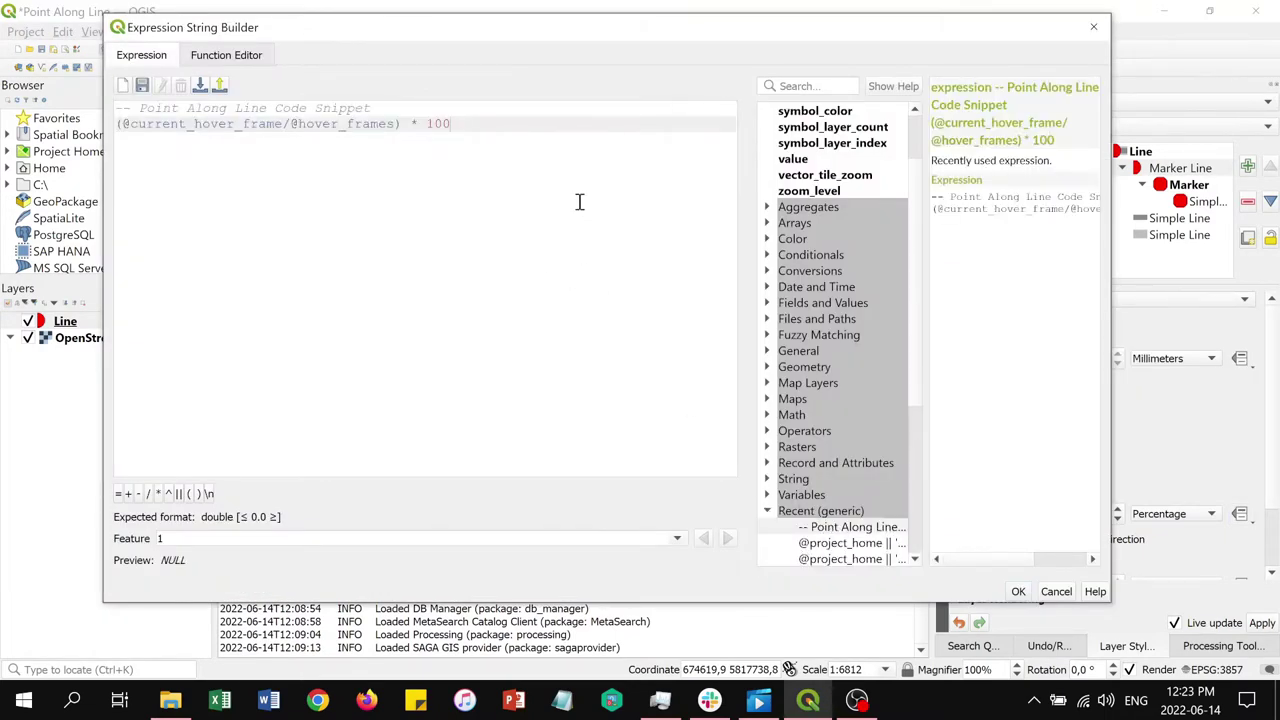
{"action": "scroll", "coordinate": [567, 193], "scroll_direction": "up", "scroll_amount": 2}
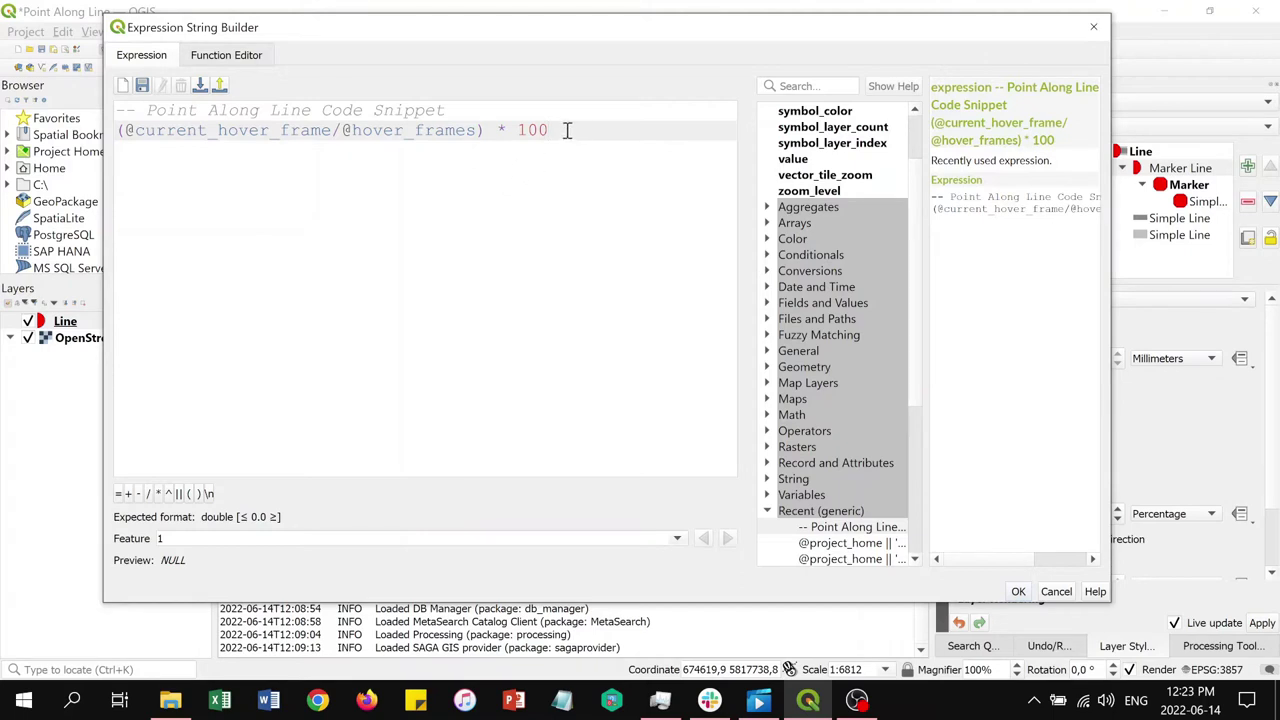
{"action": "left_click_drag", "start_coordinate": [567, 131], "coordinate": [127, 140]}
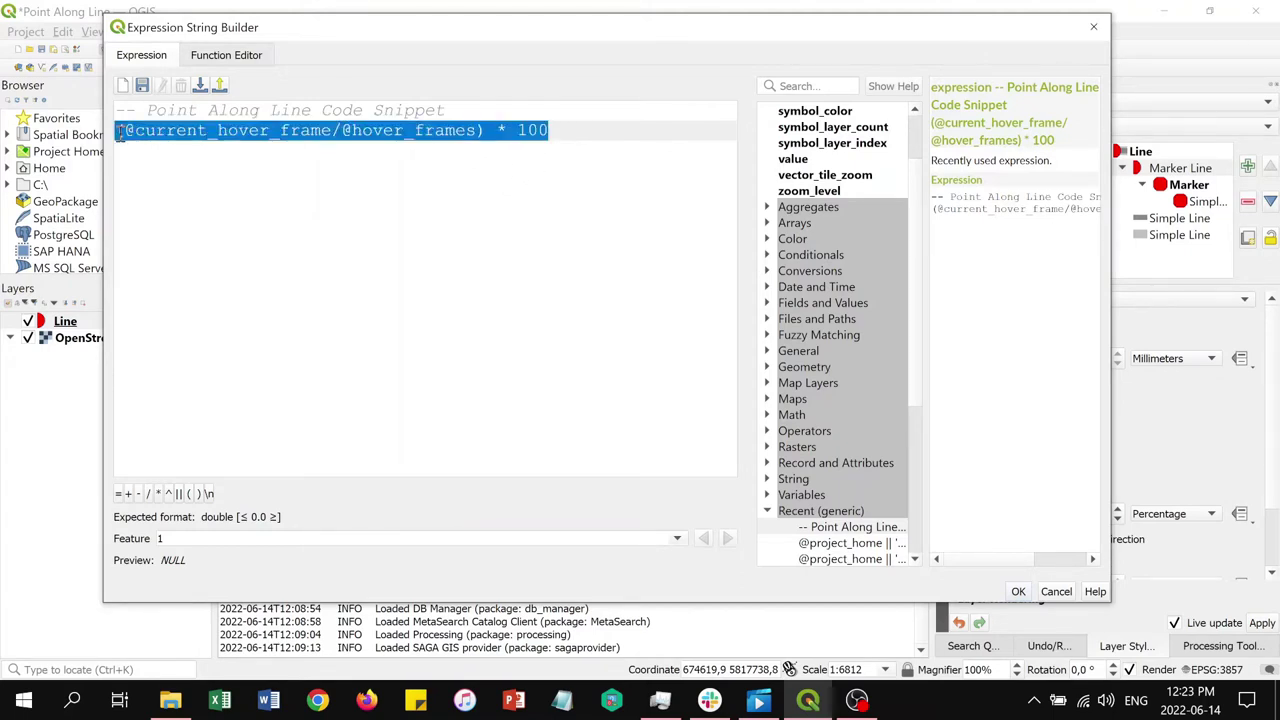
{"action": "left_click", "coordinate": [256, 185]}
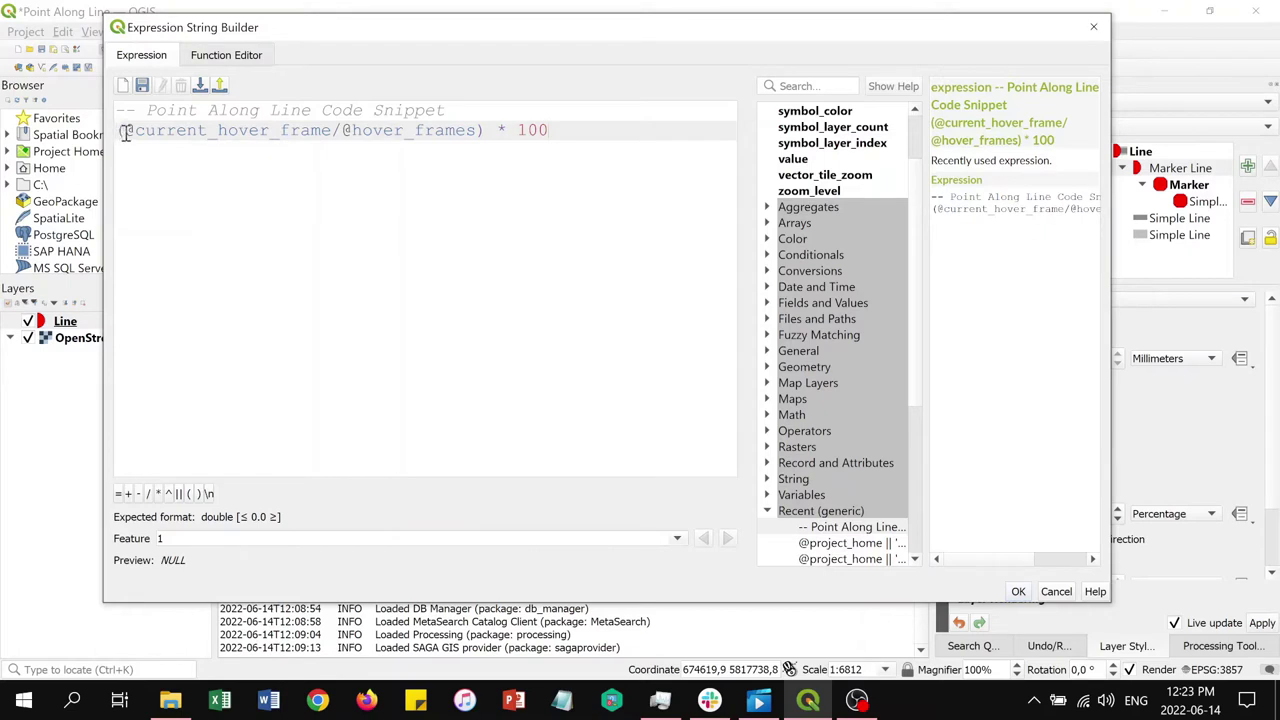
{"action": "left_click_drag", "start_coordinate": [125, 131], "coordinate": [482, 131]}
{"action": "left_click", "coordinate": [472, 178]}
{"action": "left_click_drag", "start_coordinate": [118, 130], "coordinate": [555, 135]}
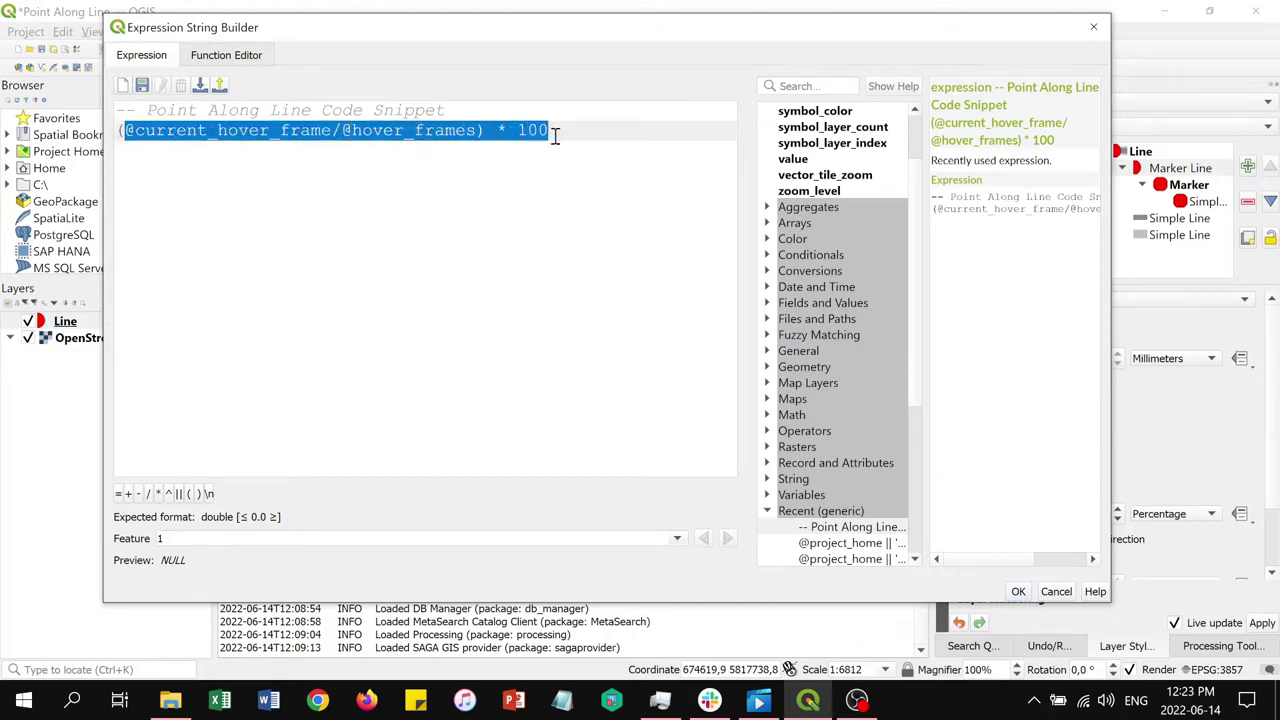
{"action": "left_click", "coordinate": [569, 242]}
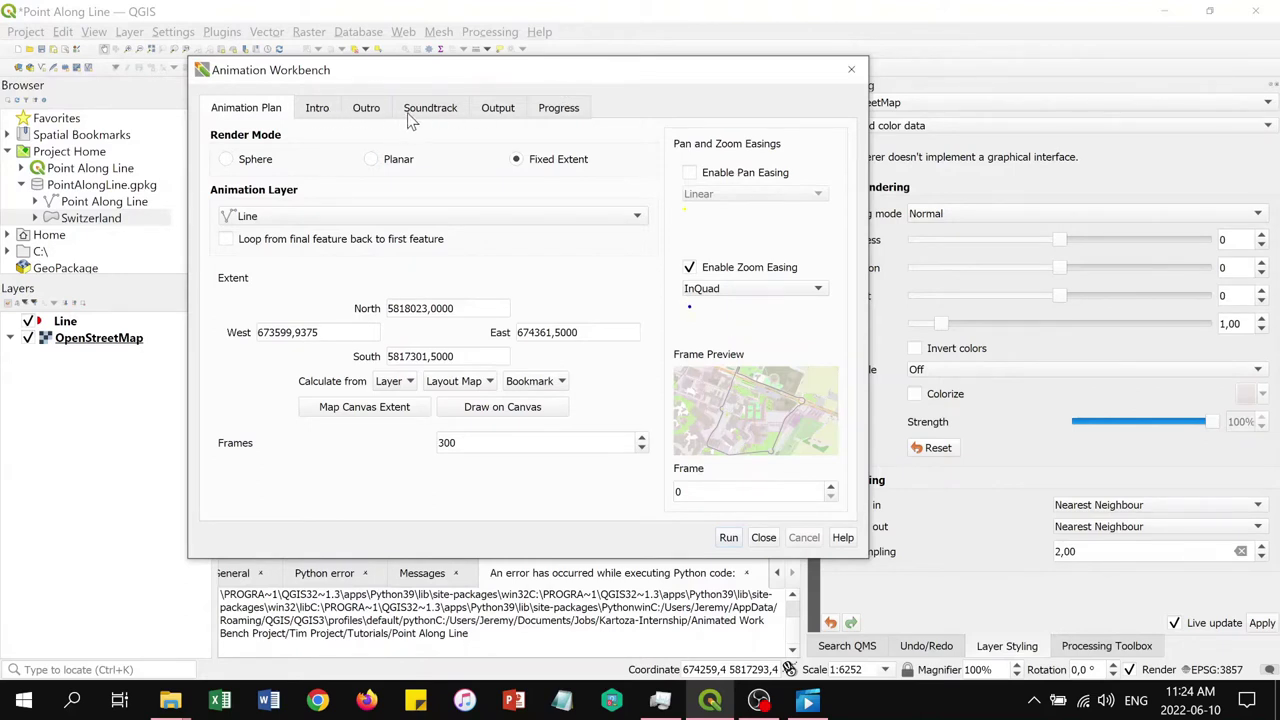
Render the point-along-line animation as a 1080p Movie (MP4)
{"action": "left_click", "coordinate": [500, 110]}
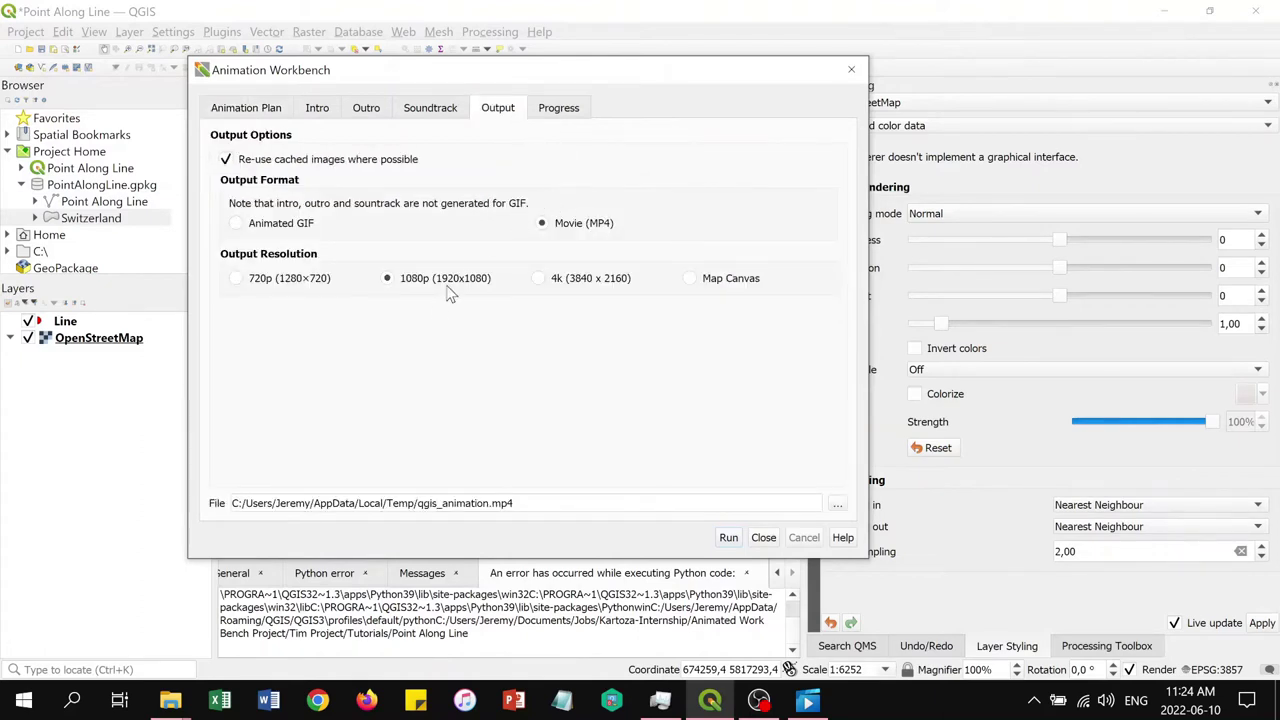
{"action": "left_click", "coordinate": [728, 539]}
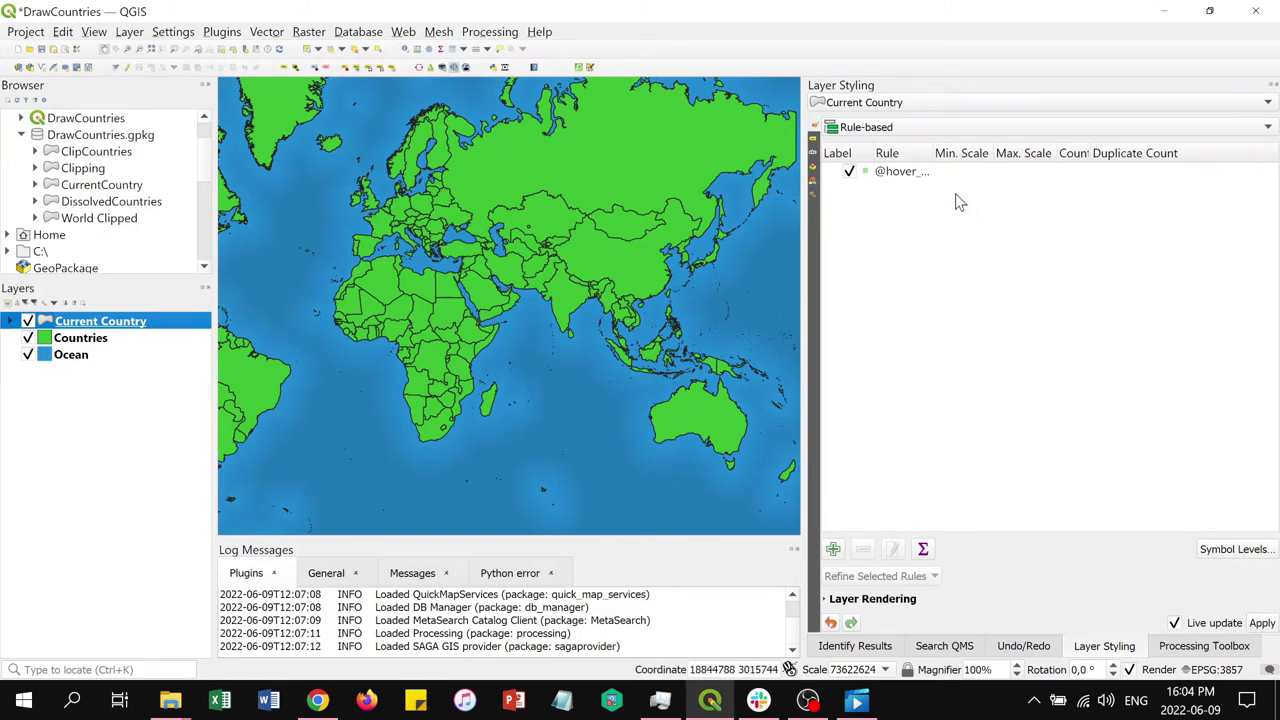
Edit the hover rule and bring its Geometry Generator expression into the full expression editor
{"action": "double_click", "coordinate": [903, 173]}
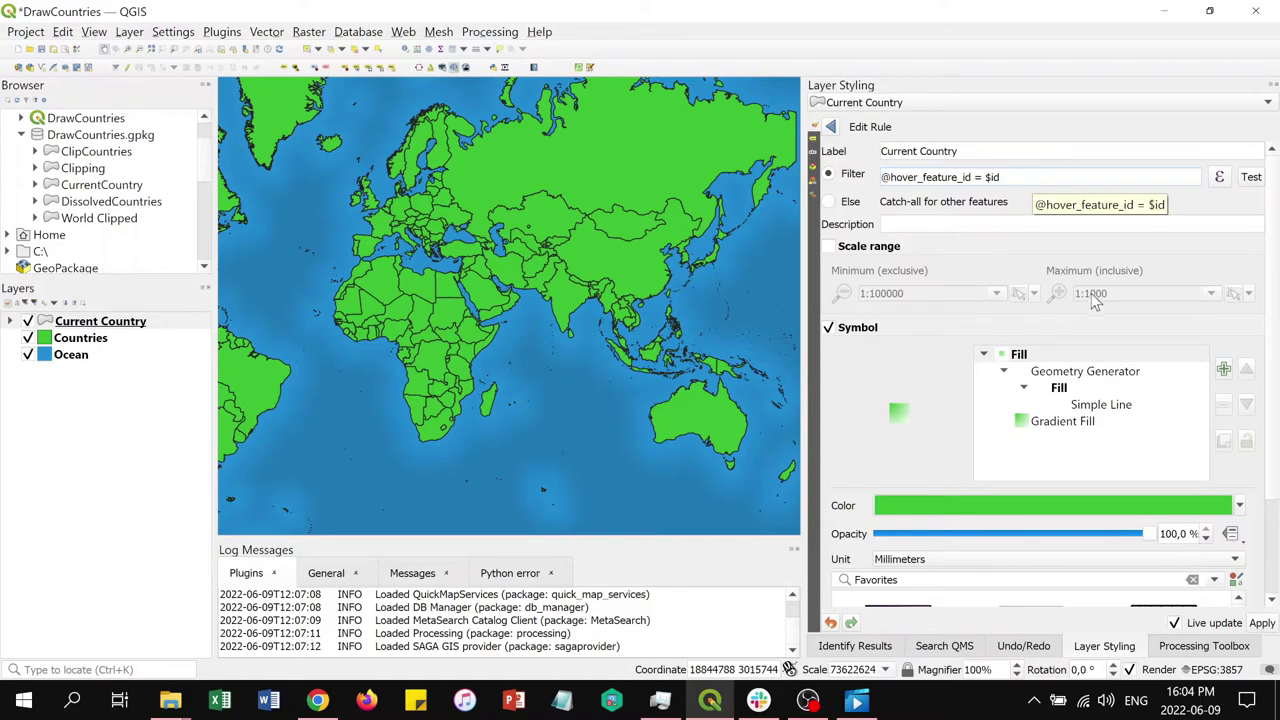
{"action": "left_click", "coordinate": [1113, 374]}
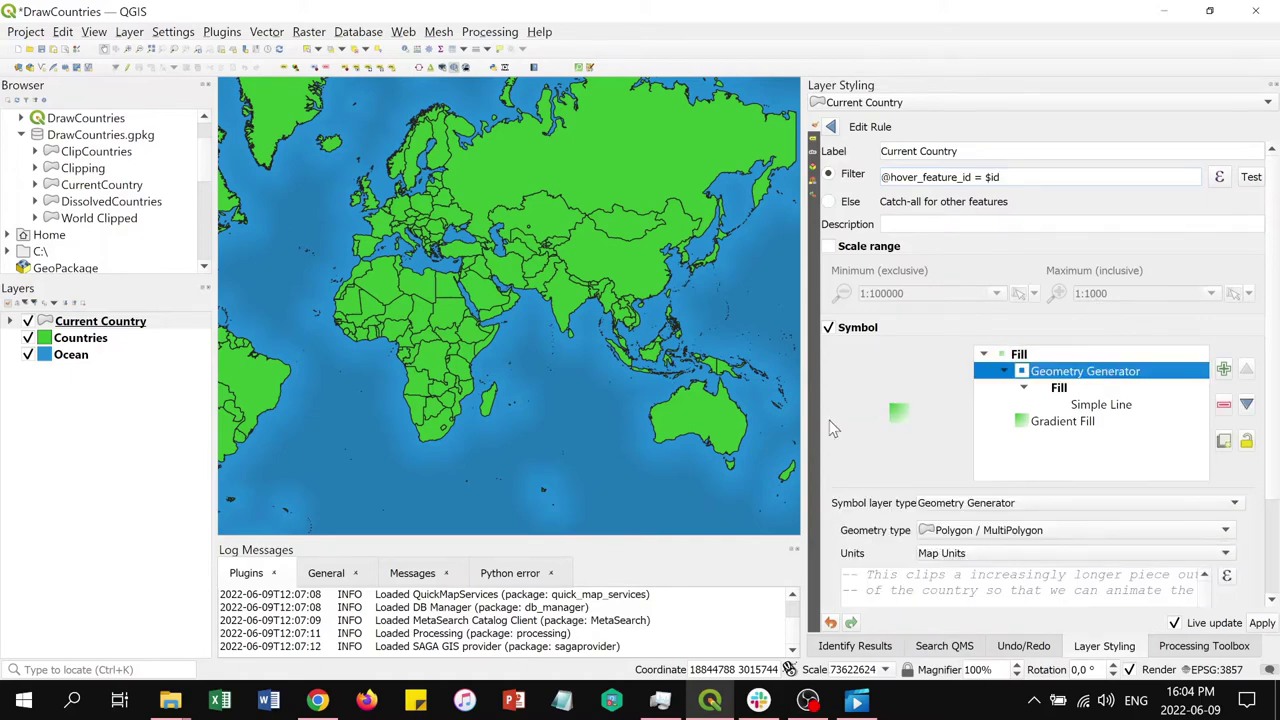
{"action": "scroll", "coordinate": [847, 413], "scroll_direction": "down", "scroll_amount": 3}
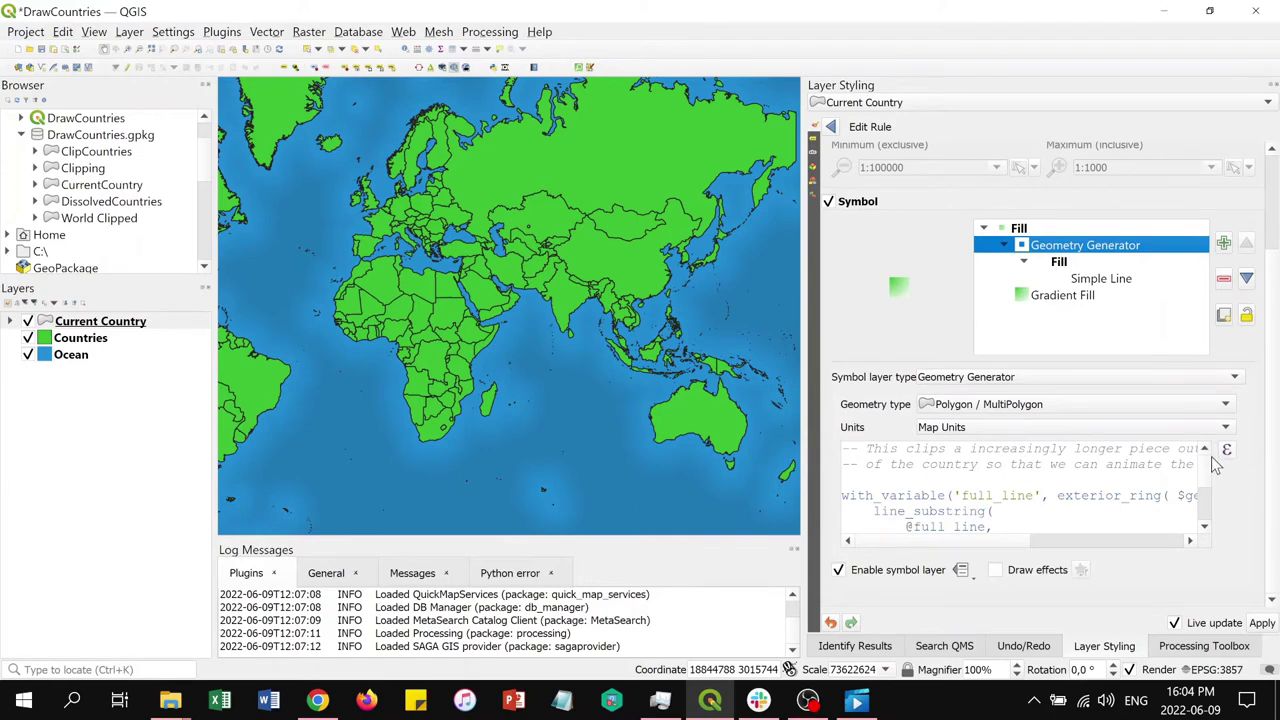
{"action": "scroll", "coordinate": [1058, 475], "scroll_direction": "up", "scroll_amount": 1}
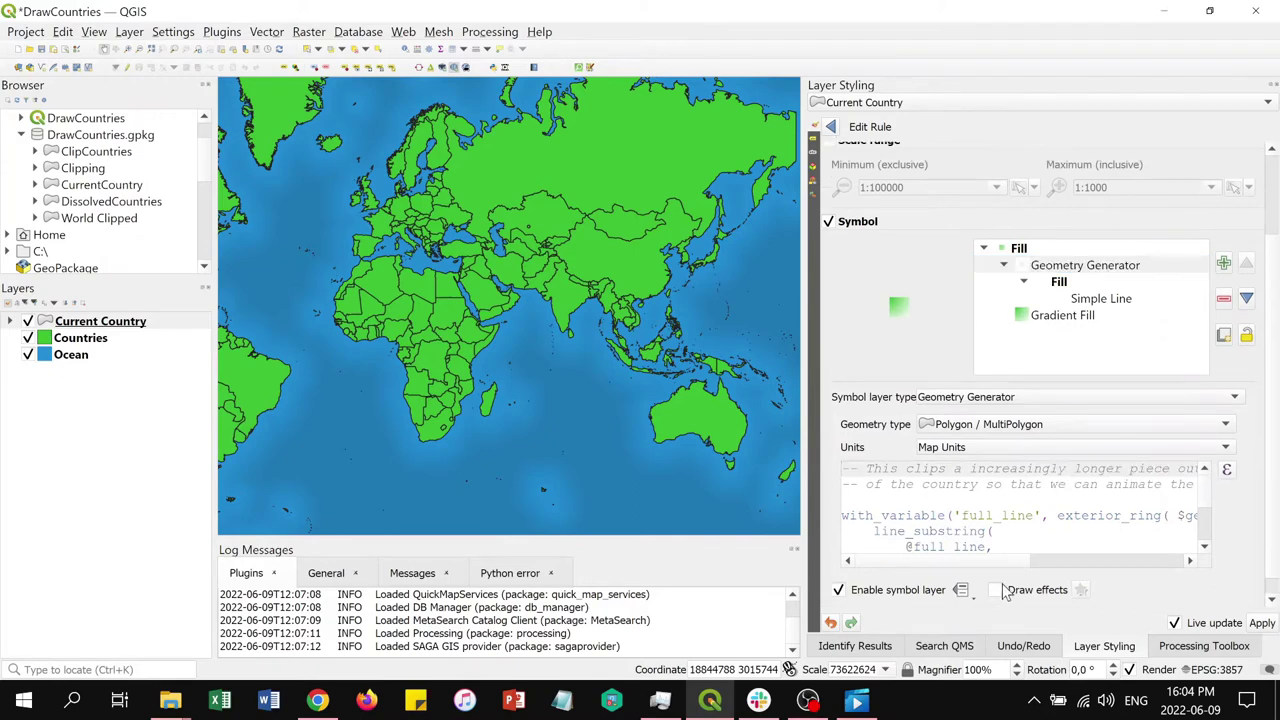
{"action": "left_click", "coordinate": [1229, 472]}
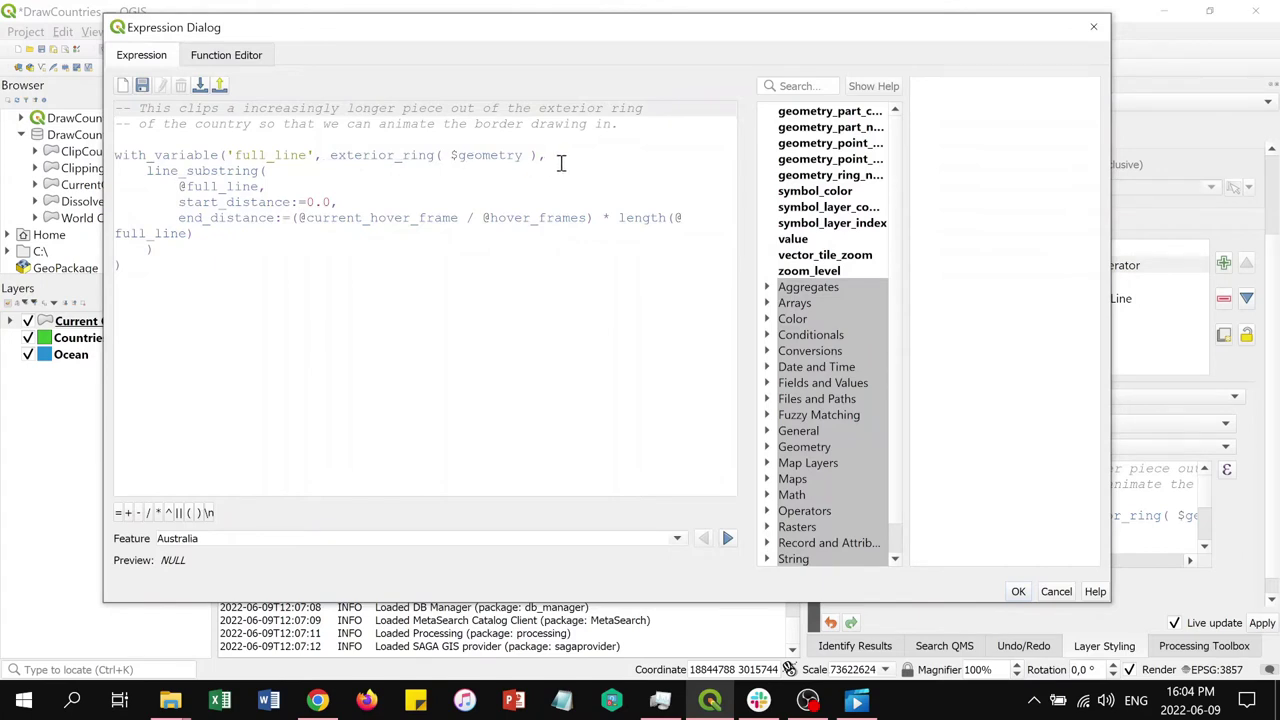
Explain the full_line, line_substring and end_distance parts of the expression, then cancel unchanged
{"action": "left_click_drag", "start_coordinate": [555, 158], "coordinate": [116, 150]}
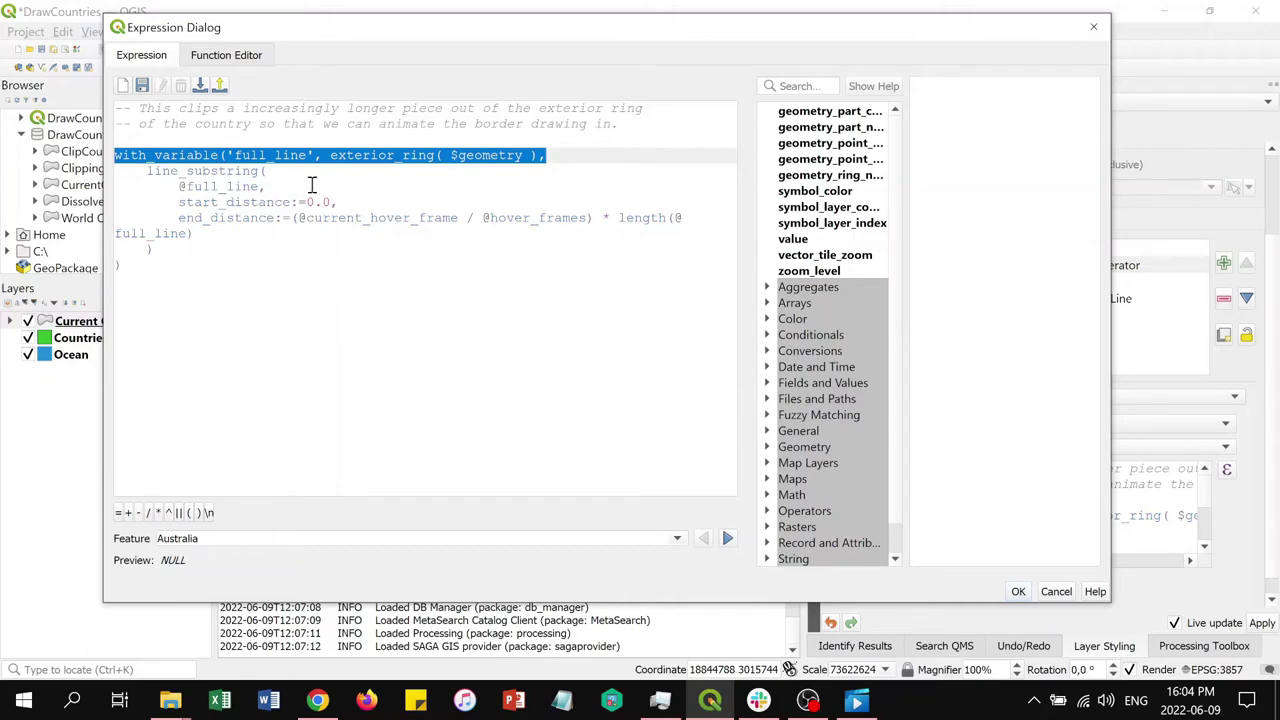
{"action": "left_click_drag", "start_coordinate": [268, 187], "coordinate": [150, 172]}
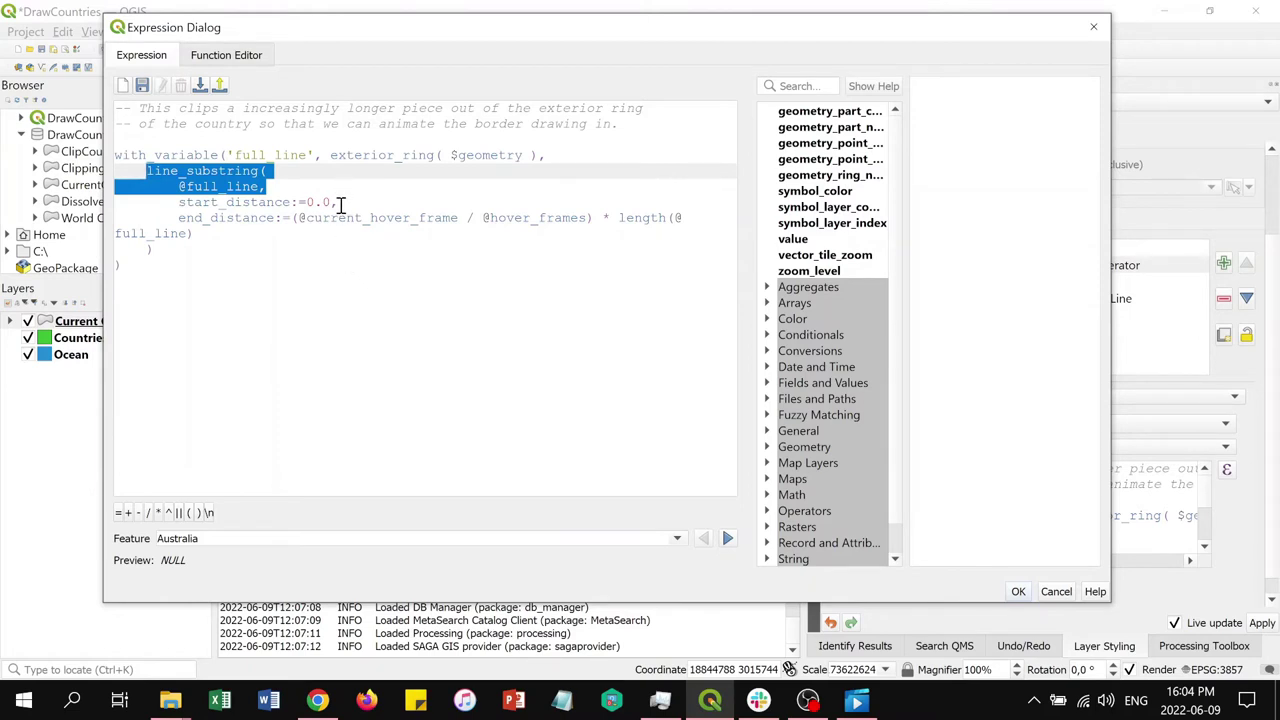
{"action": "left_click_drag", "start_coordinate": [340, 204], "coordinate": [145, 173]}
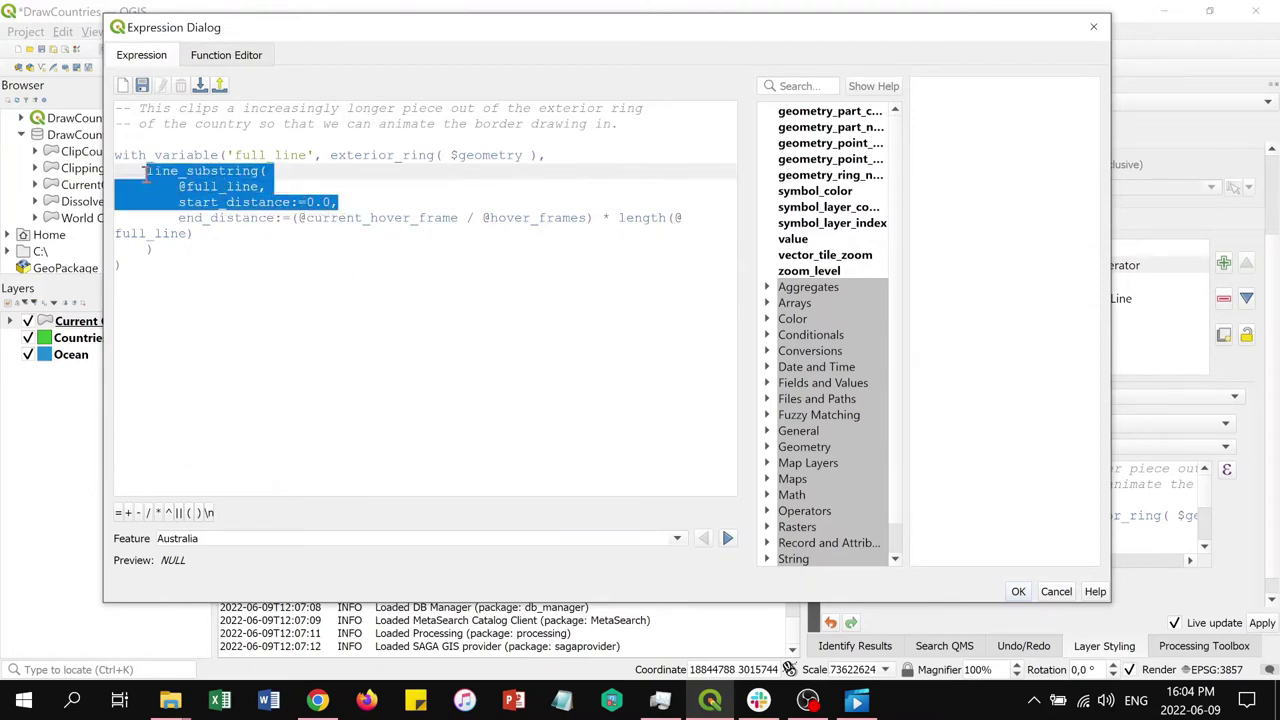
{"action": "left_click", "coordinate": [200, 235]}
{"action": "left_click_drag", "start_coordinate": [192, 234], "coordinate": [176, 219]}
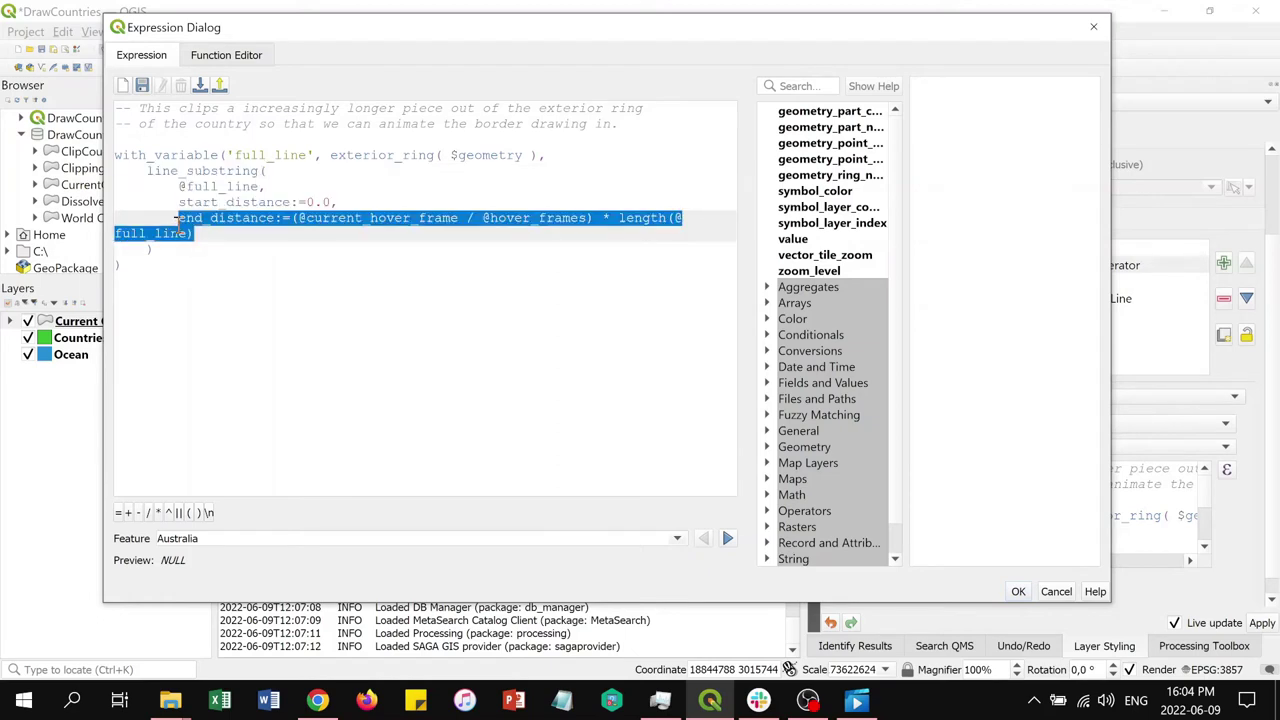
{"action": "left_click", "coordinate": [1057, 591]}
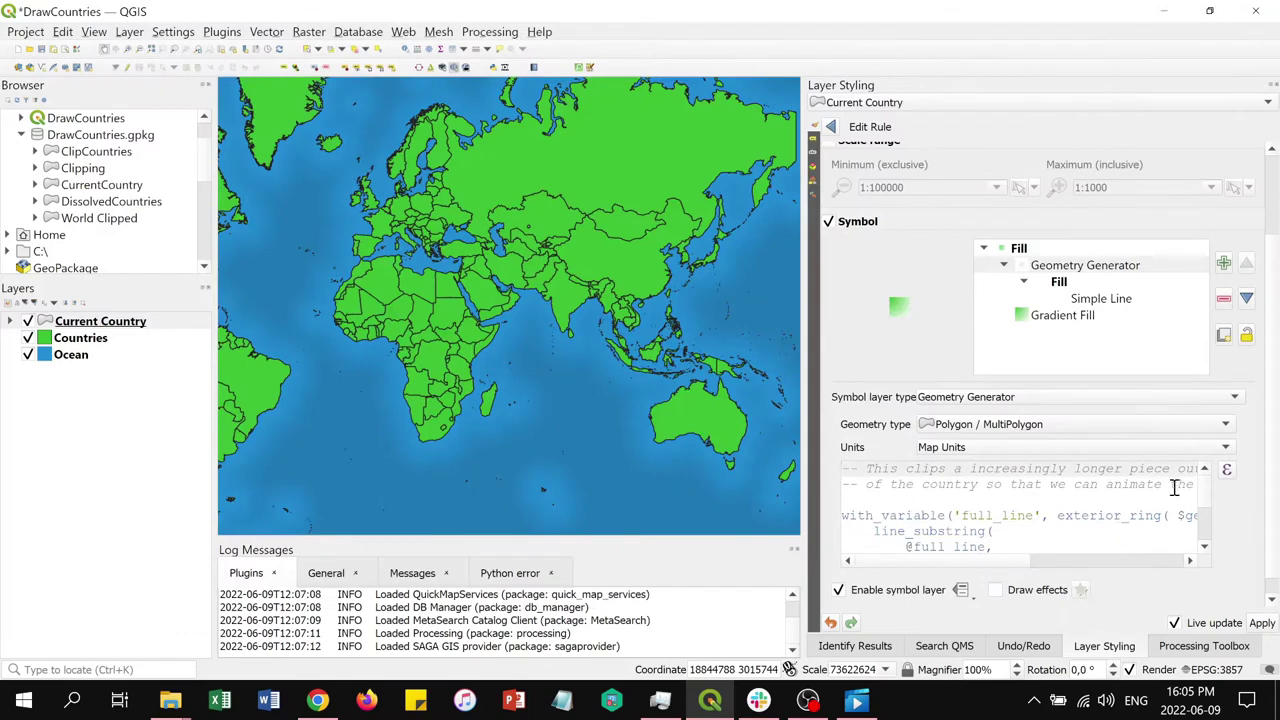
Inspect the Simple Line and Gradient Fill layers, then the second colour's data-defined override
{"action": "left_click", "coordinate": [1094, 306]}
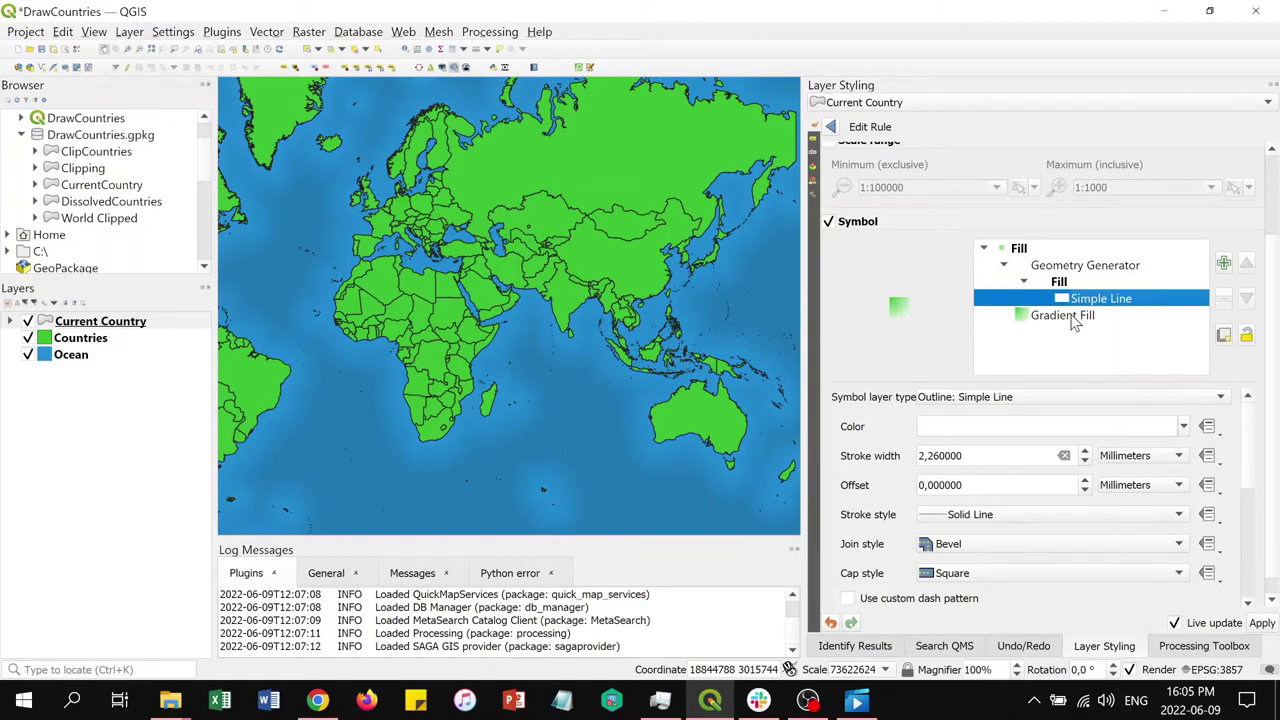
{"action": "left_click", "coordinate": [1074, 320]}
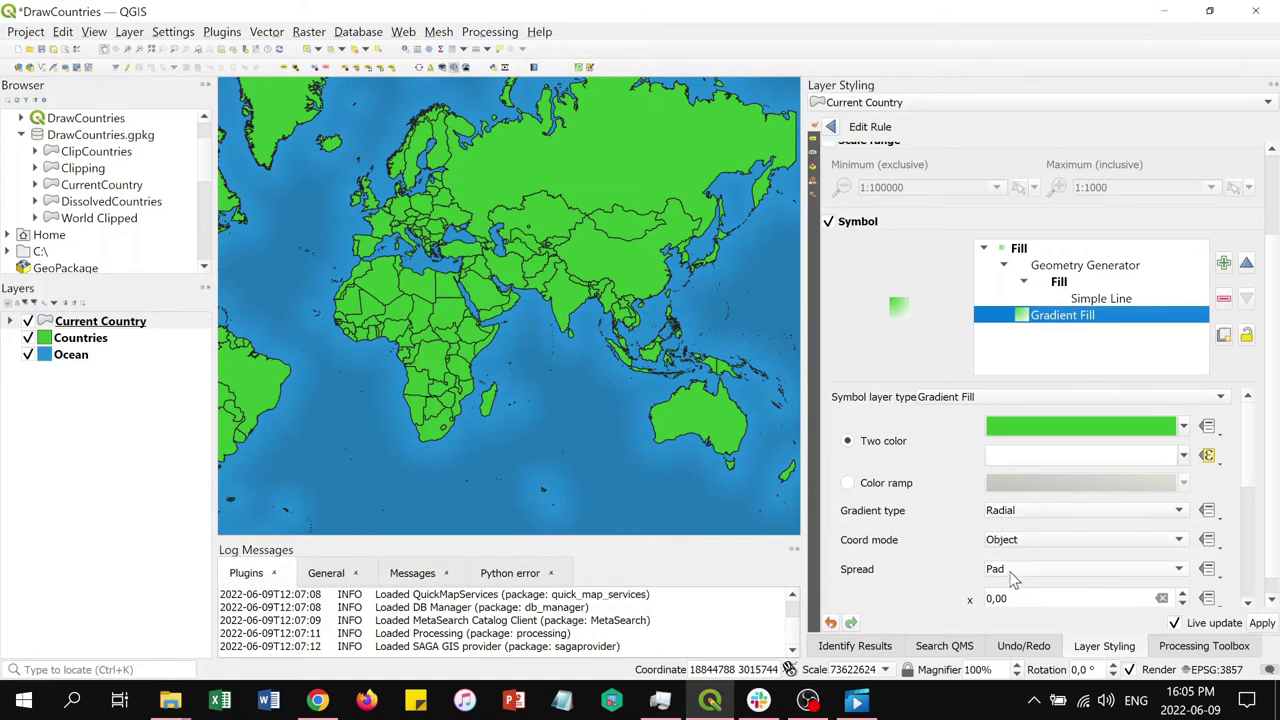
{"action": "left_click", "coordinate": [1209, 457]}
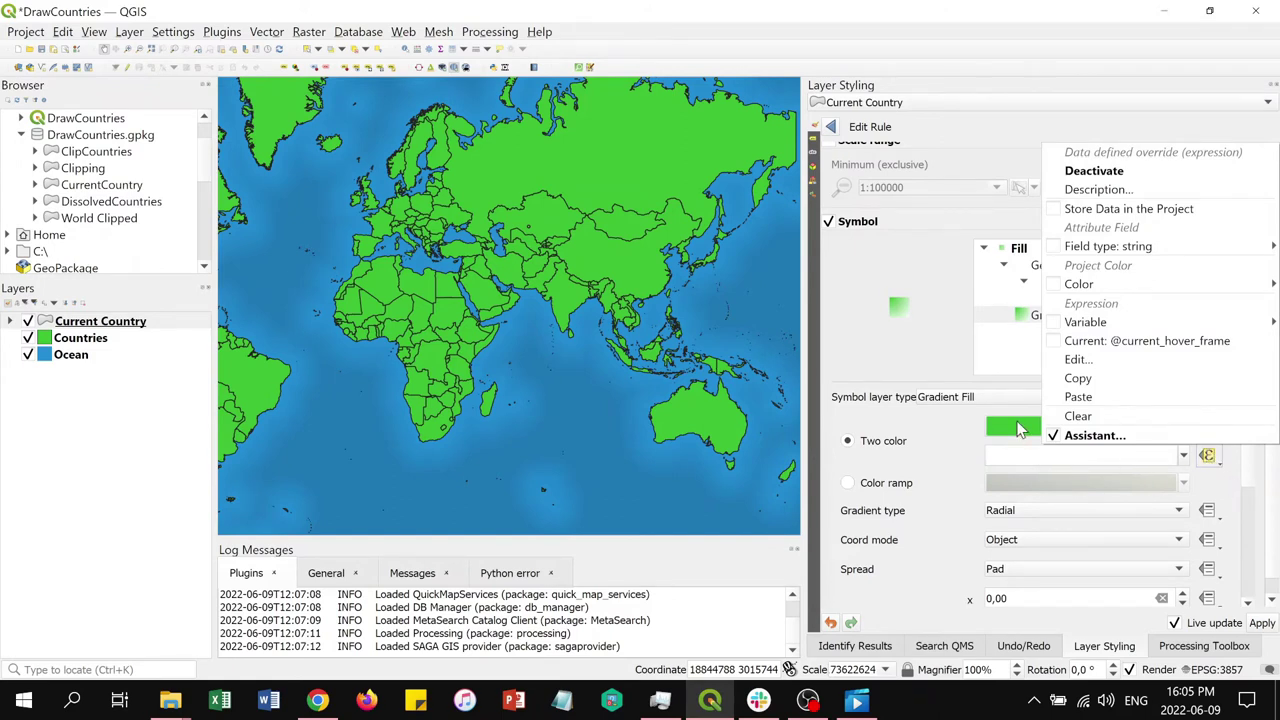
{"action": "left_click", "coordinate": [1118, 441]}
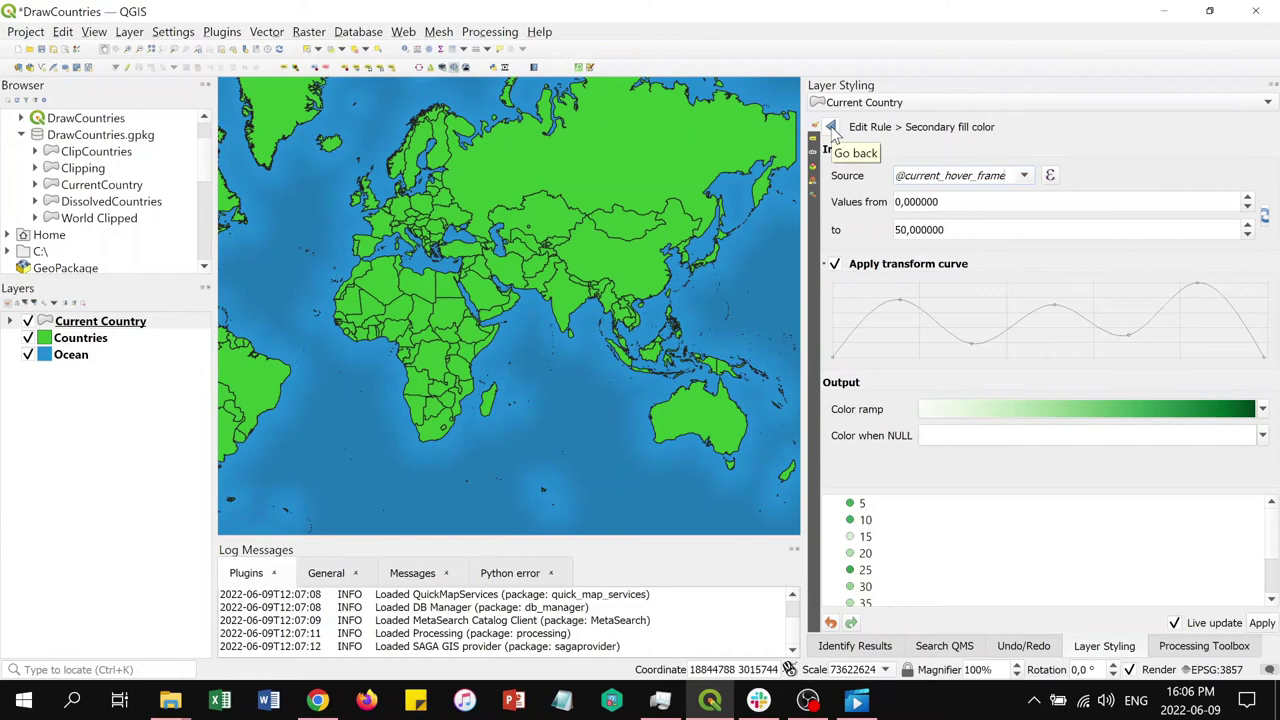
{"action": "left_click", "coordinate": [831, 128]}
{"action": "left_click", "coordinate": [1212, 566]}
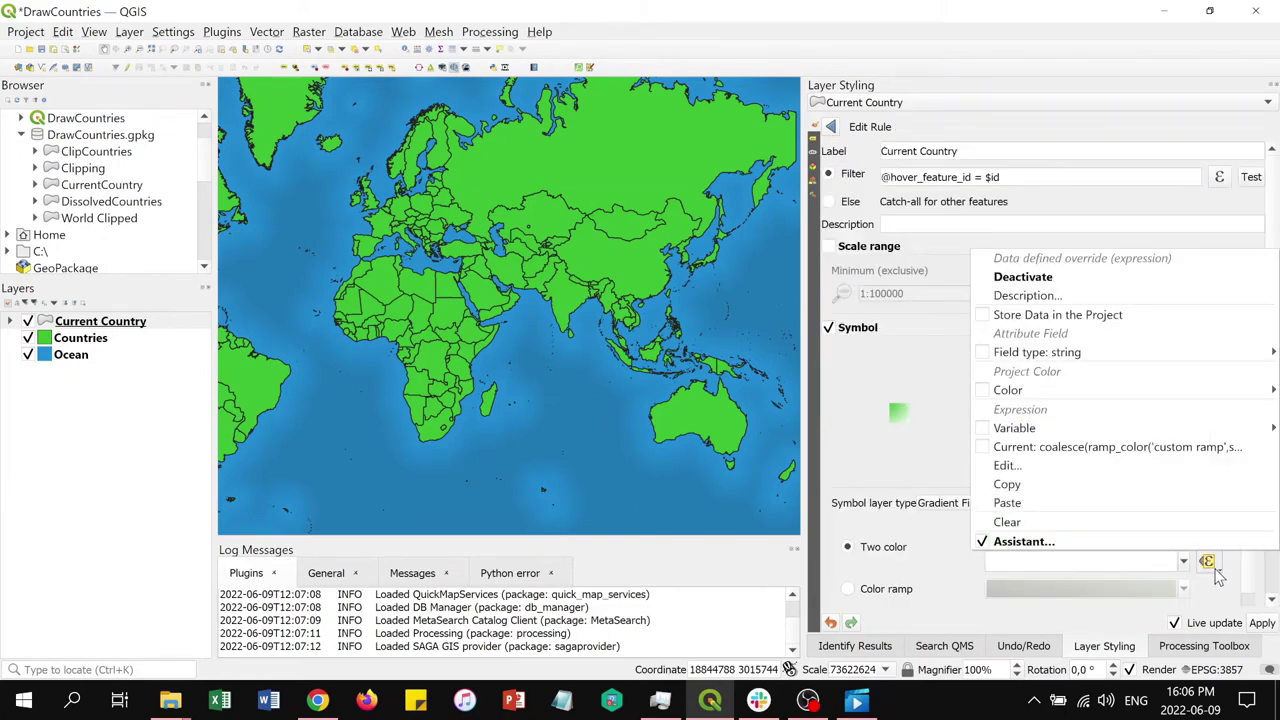
{"action": "left_click", "coordinate": [1087, 467]}
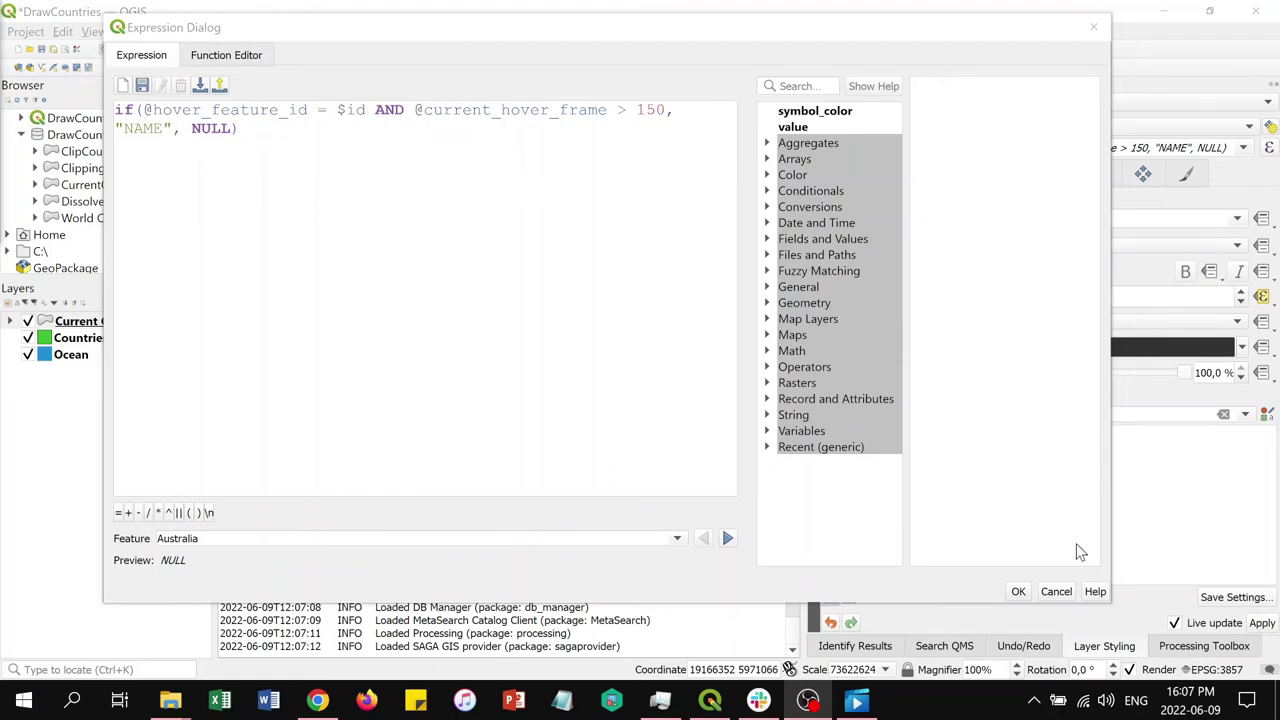
Check the label Size assistant, then open the size expression scaling 10 to 550 over frames 150–240
{"action": "left_click", "coordinate": [1018, 591]}
{"action": "left_click", "coordinate": [1261, 296]}
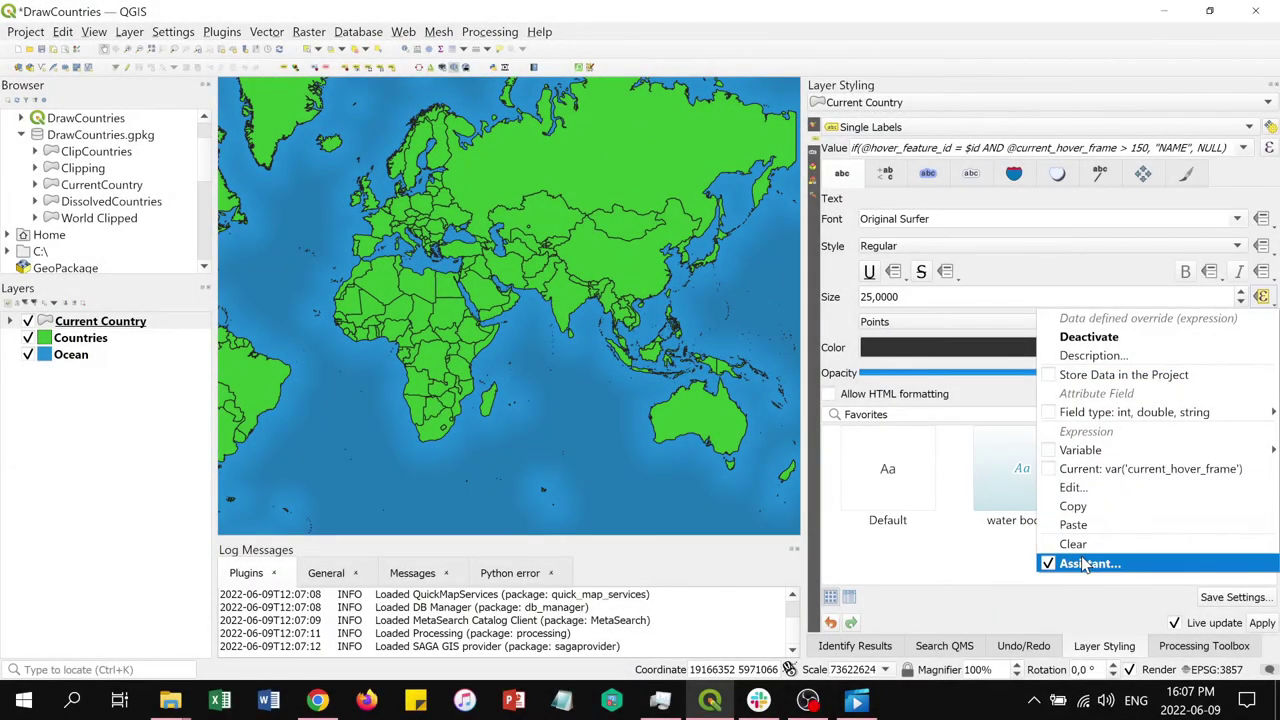
{"action": "left_click", "coordinate": [1085, 565]}
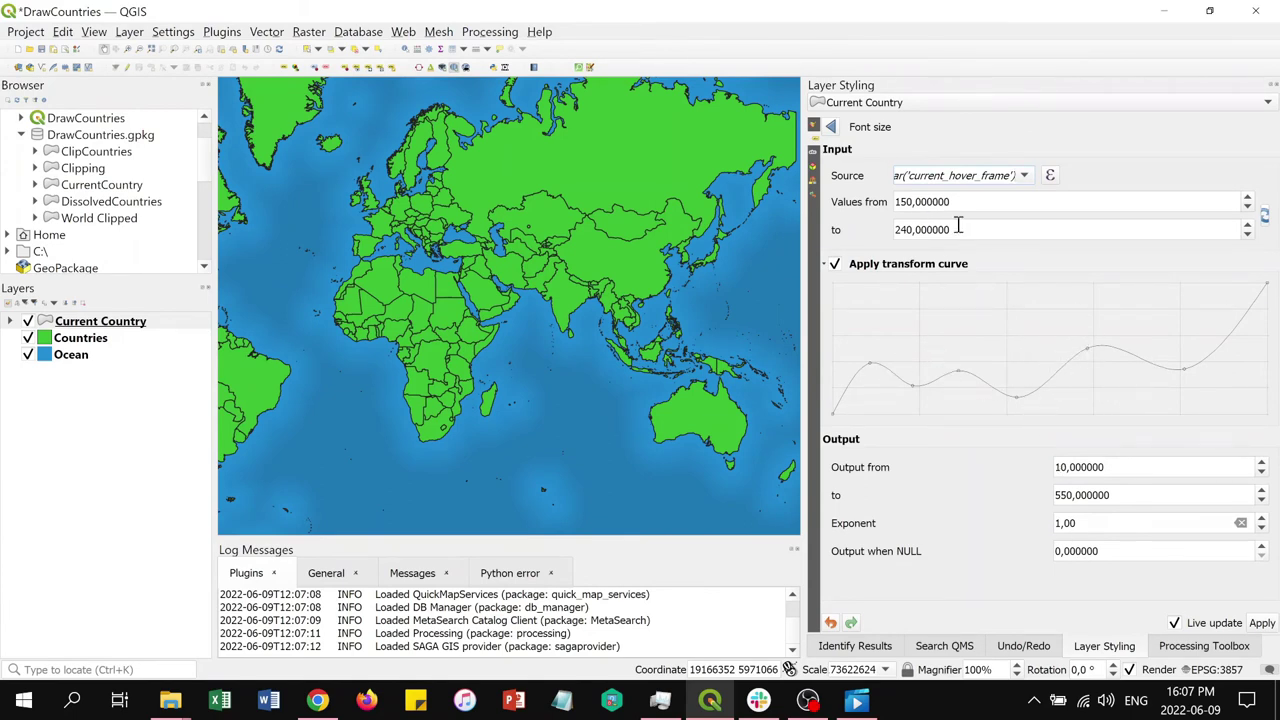
{"action": "left_click", "coordinate": [830, 126]}
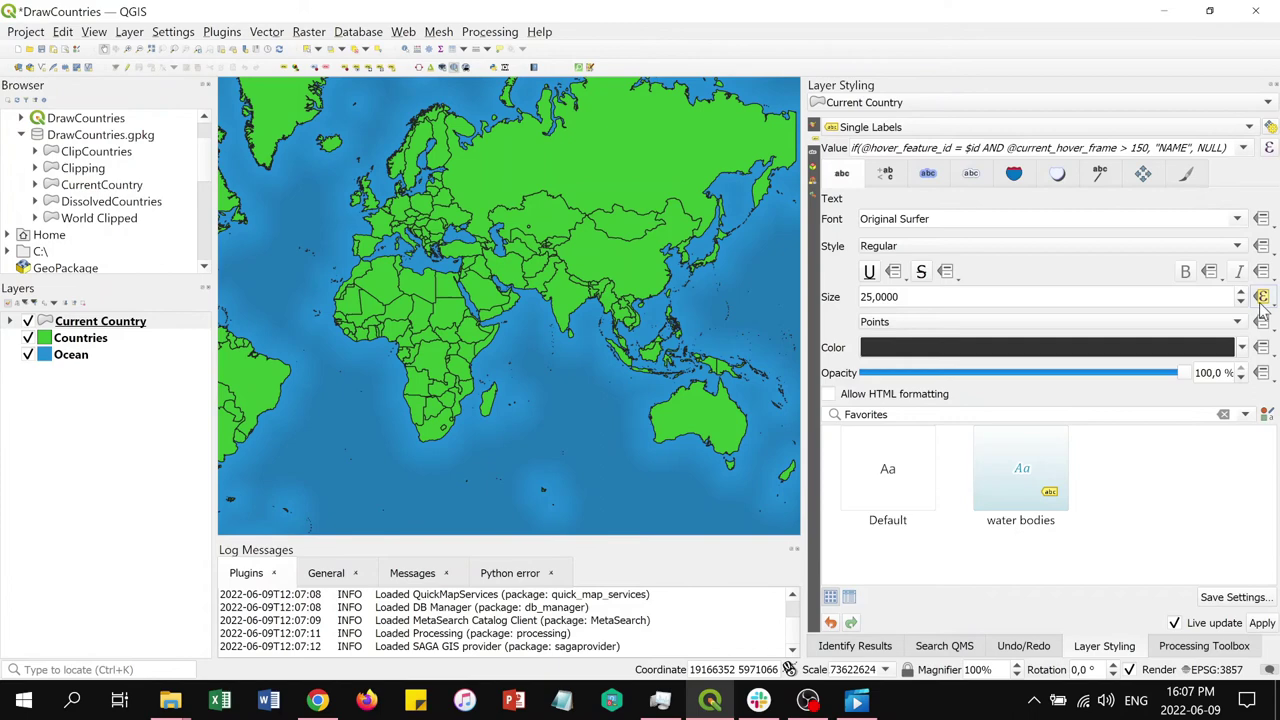
{"action": "left_click", "coordinate": [1261, 299]}
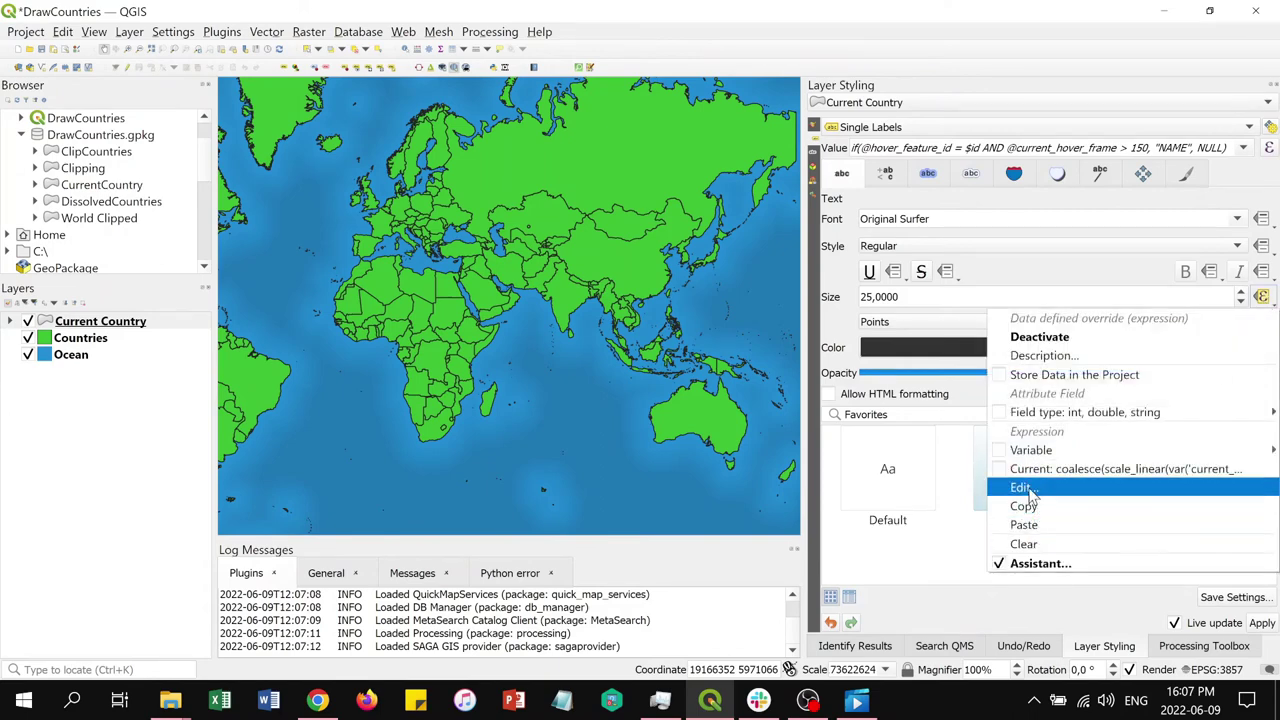
{"action": "left_click", "coordinate": [1021, 488]}
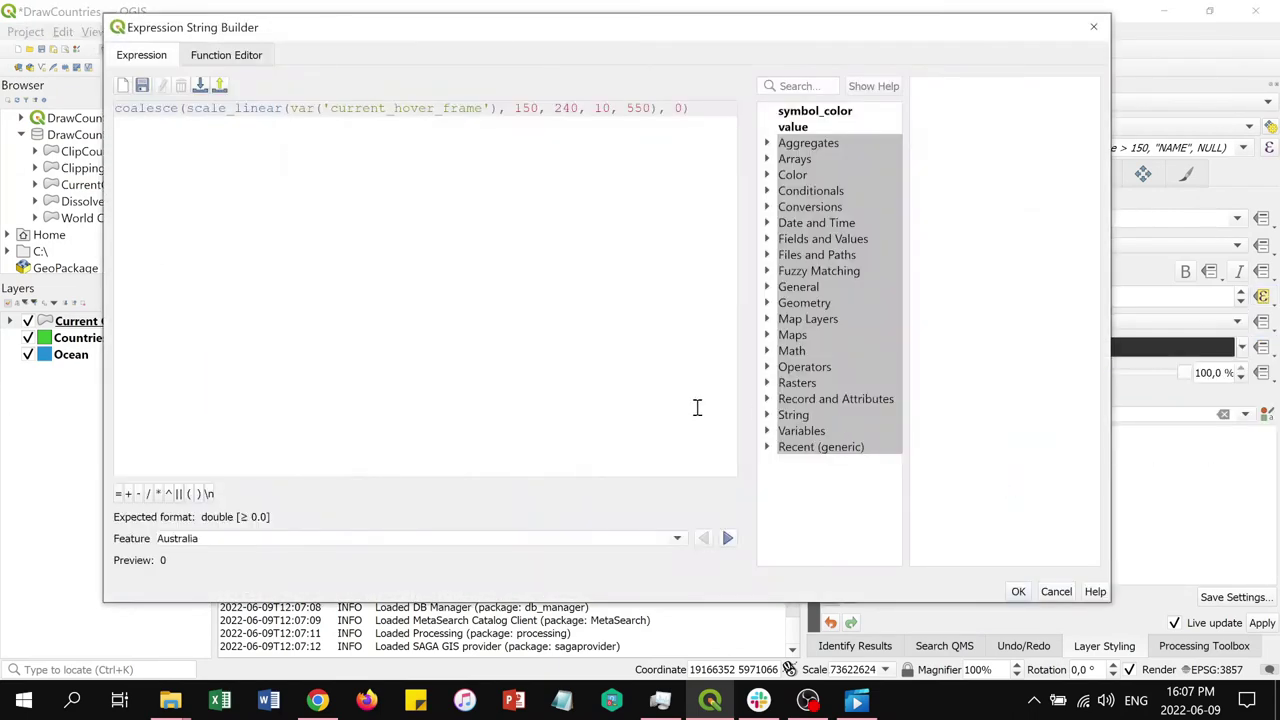